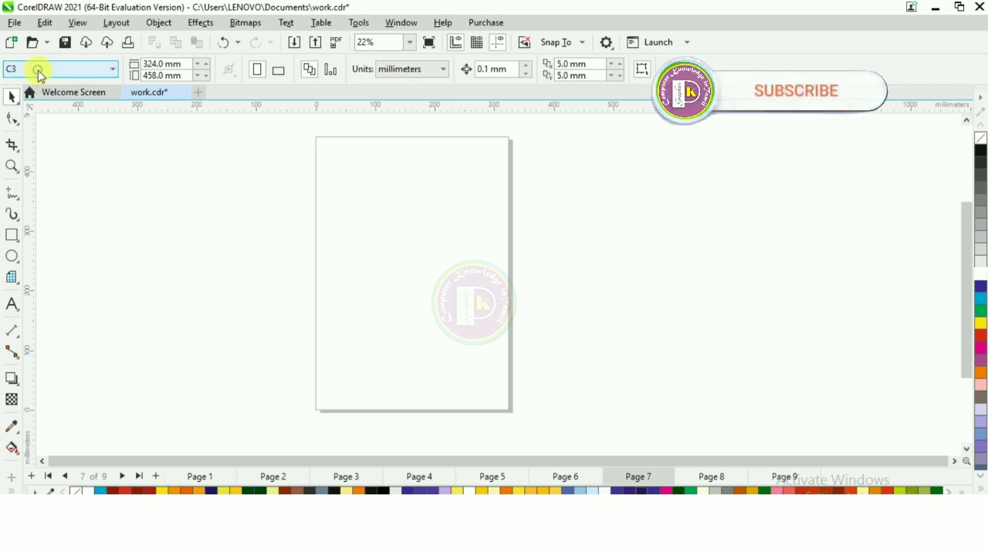
- Set the page size to C3 and draw a full-width rectangle about 324 × 205 mm across the top of the page
{"action": "left_click", "coordinate": [38, 70]}
{"action": "left_click", "coordinate": [37, 240]}
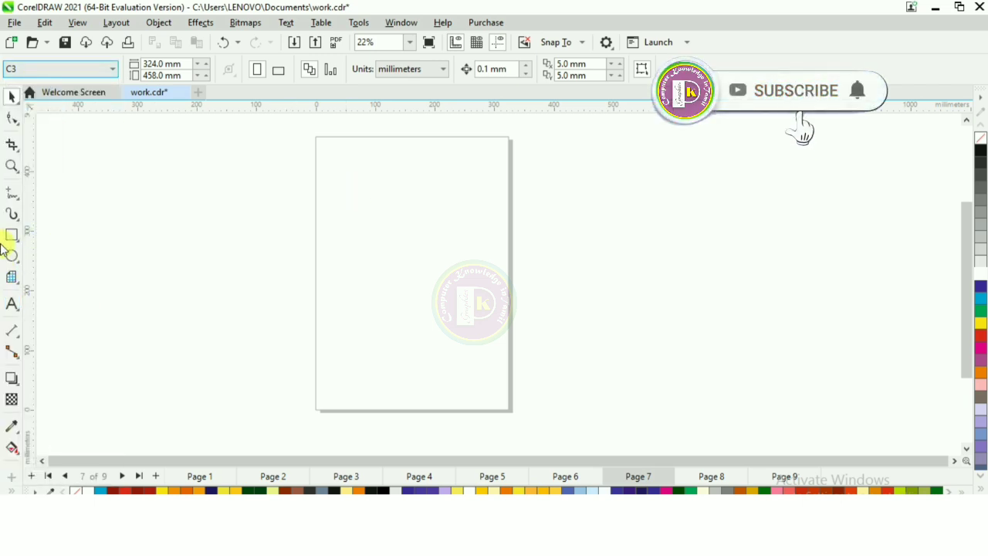
{"action": "left_click", "coordinate": [12, 234]}
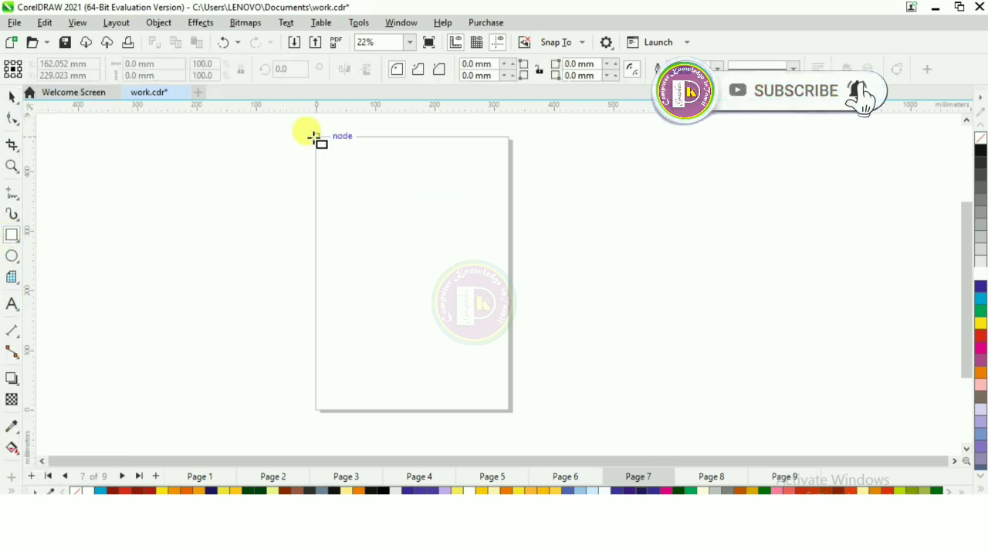
{"action": "left_click_drag", "start_coordinate": [316, 137], "coordinate": [506, 258]}
- Convert the rectangle's bottom edge to a curve and bend it into a smooth wave that rises right of centre
{"action": "left_click", "coordinate": [13, 118]}
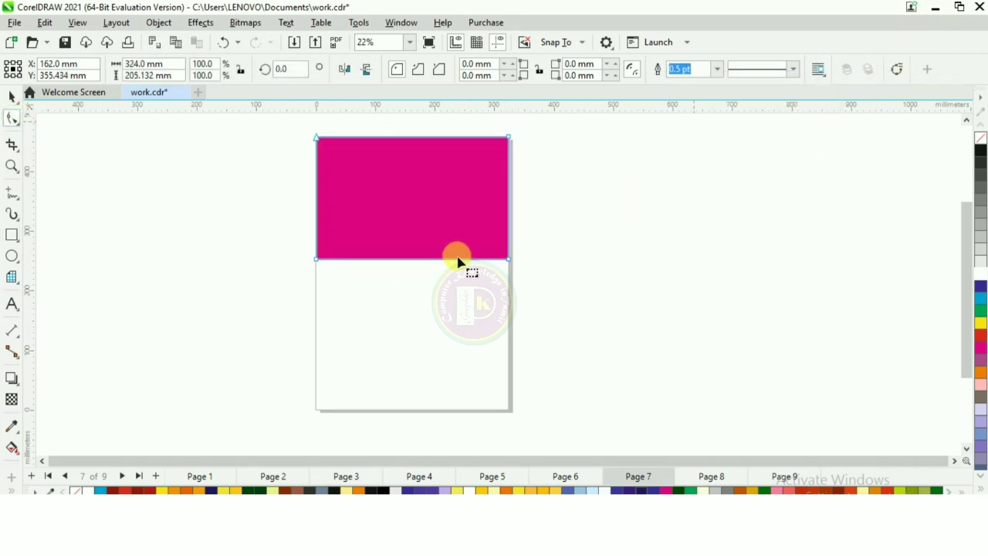
{"action": "left_click", "coordinate": [415, 260]}
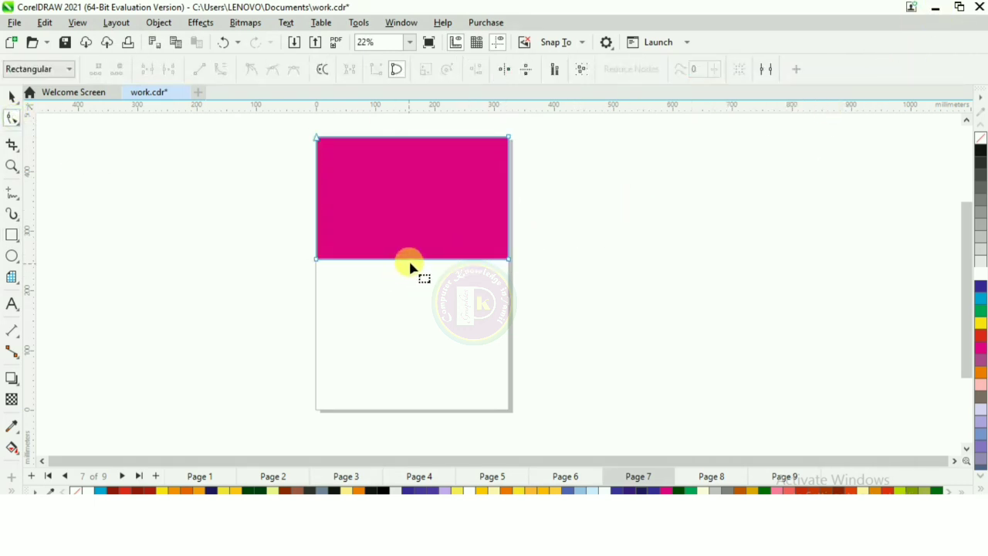
{"action": "left_click", "coordinate": [221, 71]}
{"action": "left_click_drag", "start_coordinate": [415, 260], "coordinate": [410, 213]}
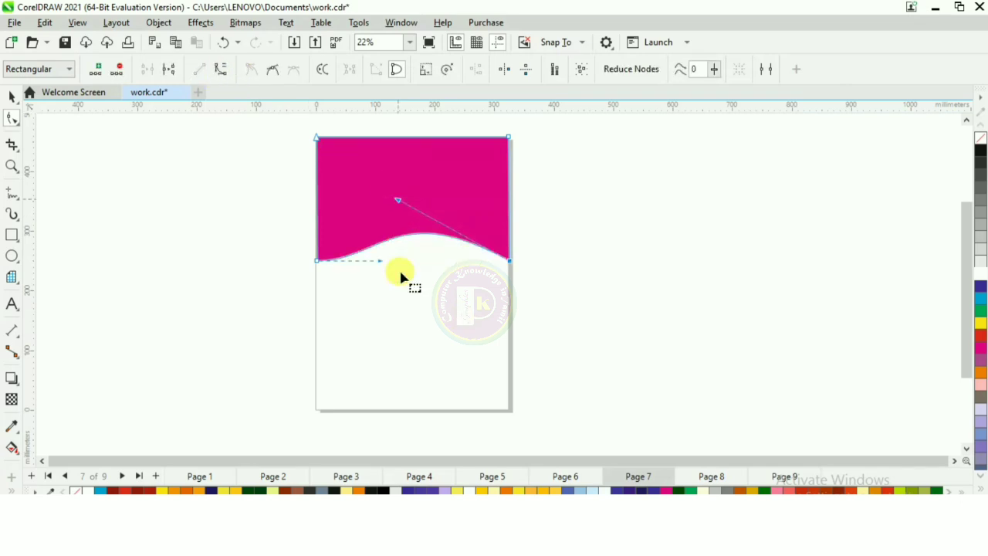
{"action": "left_click_drag", "start_coordinate": [378, 265], "coordinate": [520, 256]}
{"action": "left_click_drag", "start_coordinate": [398, 200], "coordinate": [429, 194]}
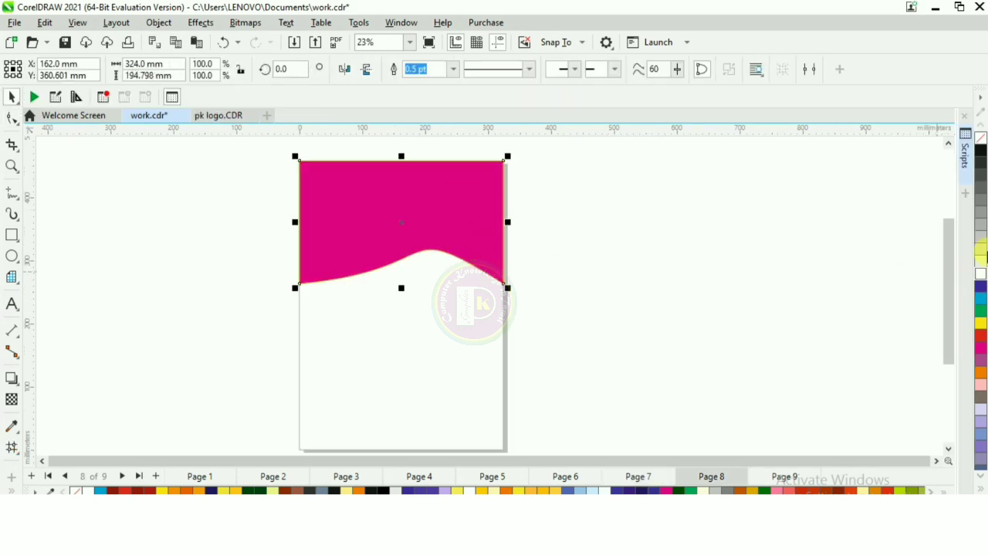
- Fill the wave shape black and add a duplicate offset by 5 mm, filled white with no outline
{"action": "left_click", "coordinate": [982, 152]}
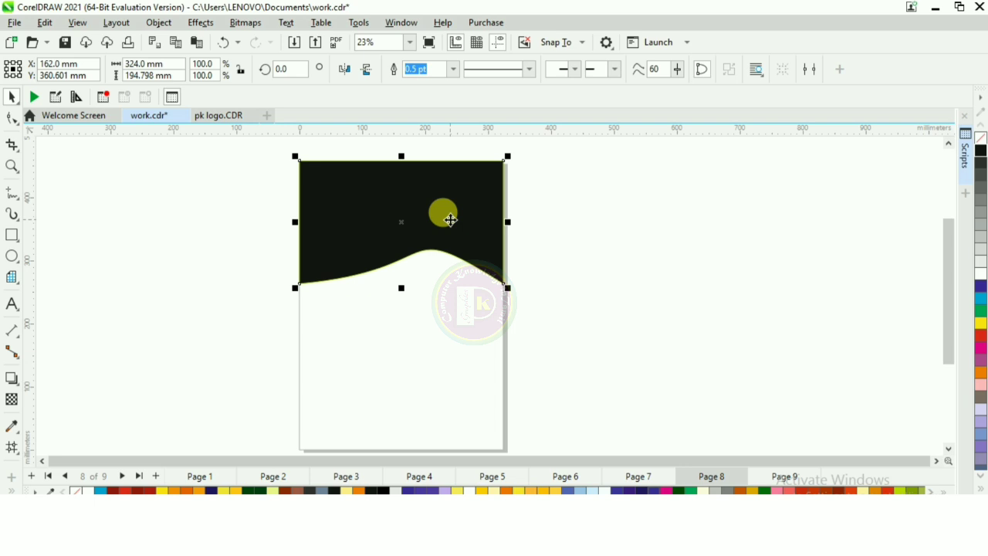
{"action": "left_click_drag", "start_coordinate": [450, 220], "coordinate": [453, 217]}
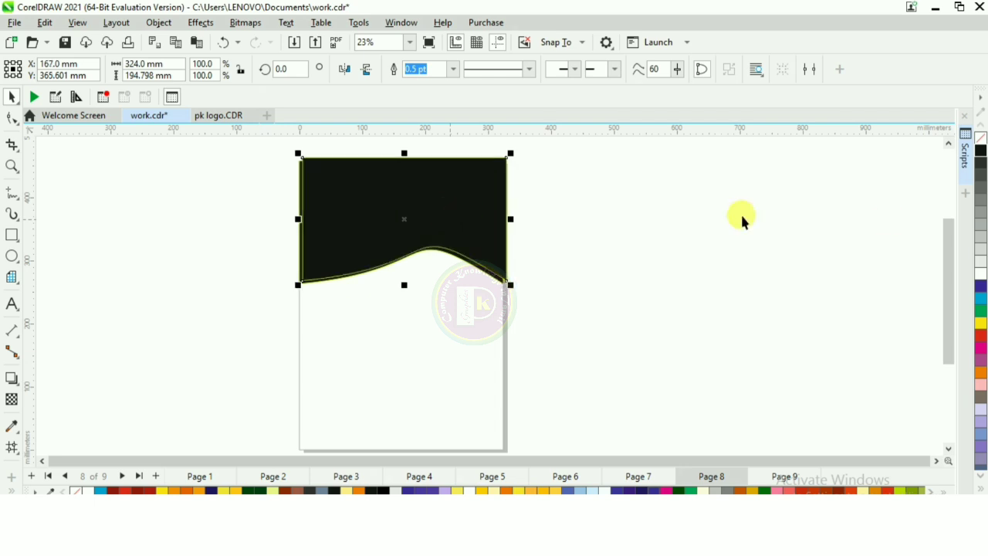
{"action": "left_click", "coordinate": [981, 273]}
{"action": "scroll", "coordinate": [399, 151], "scroll_direction": "up", "scroll_amount": 3}
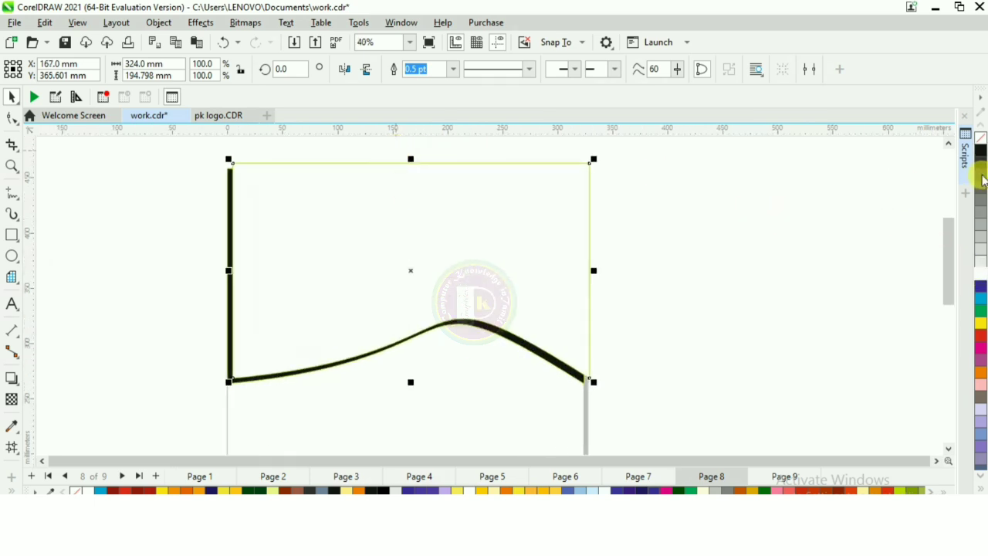
{"action": "right_click", "coordinate": [979, 138]}
{"action": "left_click", "coordinate": [282, 397]}
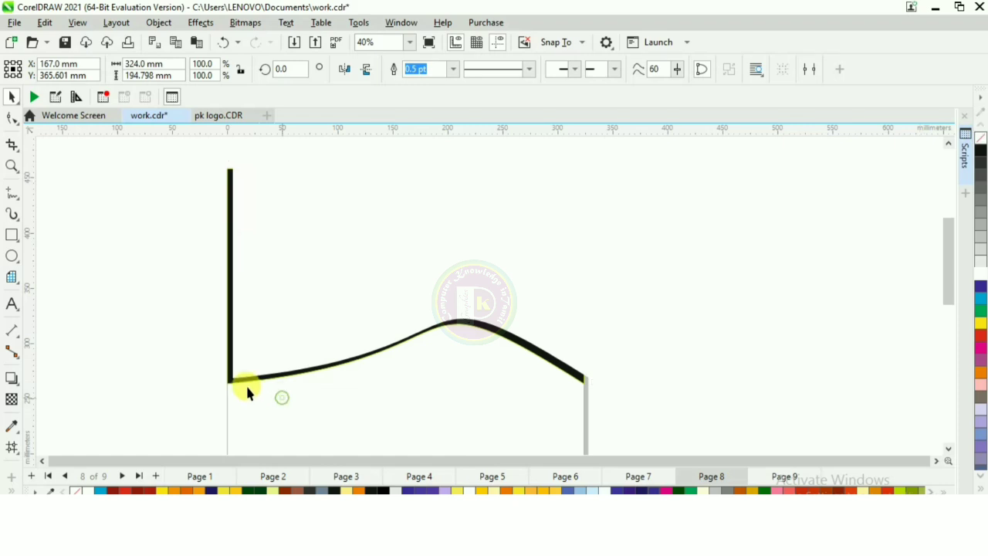
- Stretch the black shape's lower edge downward and align the white duplicate with the page edges
{"action": "left_click", "coordinate": [235, 380]}
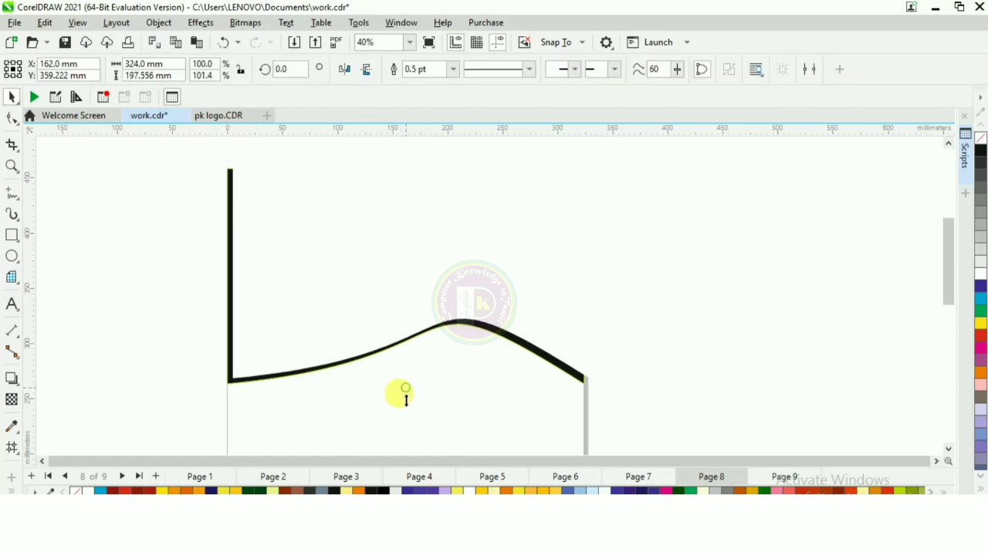
{"action": "left_click_drag", "start_coordinate": [406, 388], "coordinate": [405, 401]}
{"action": "left_click_drag", "start_coordinate": [355, 205], "coordinate": [353, 214]}
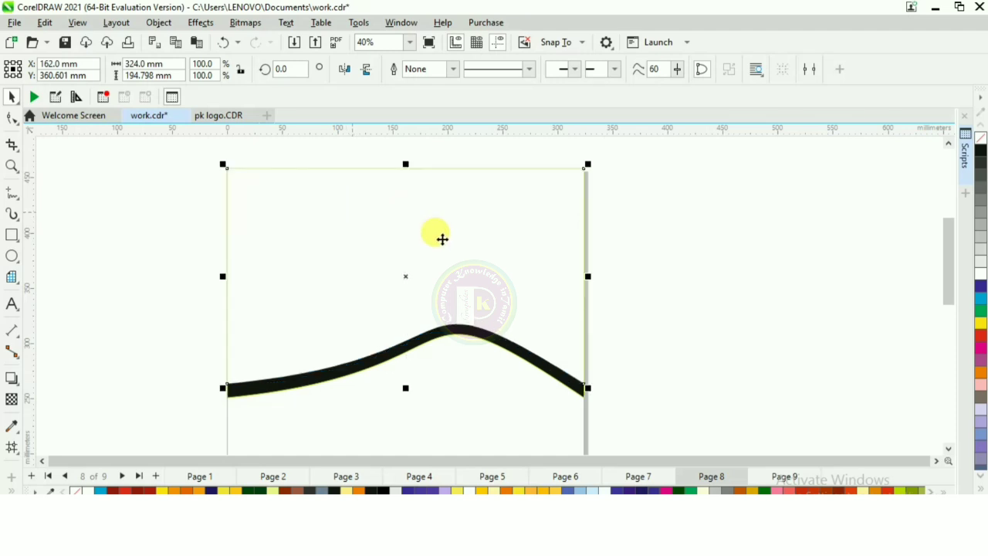
- Reduce the black shape's height to about 198 mm, leaving a thin curved band below the white shape
{"action": "left_click", "coordinate": [313, 411]}
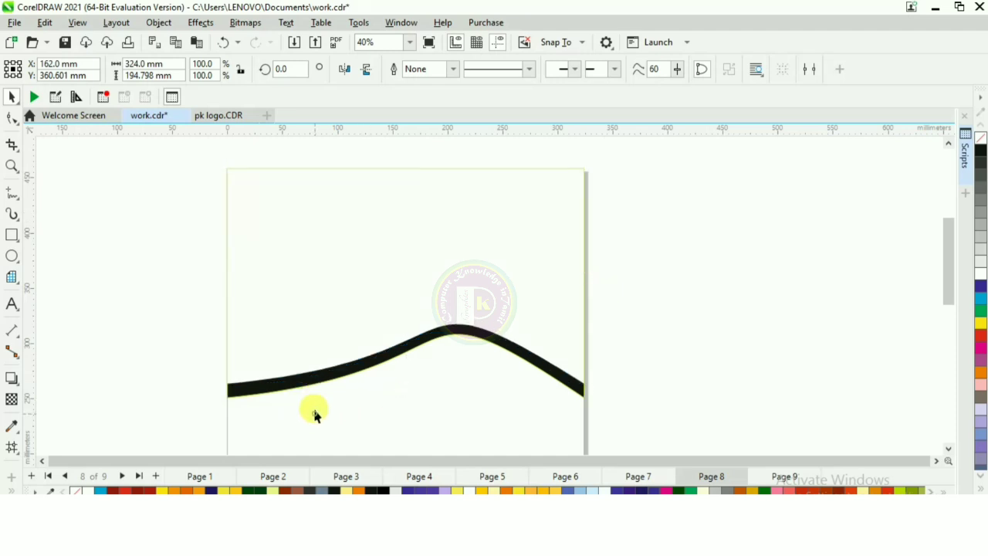
{"action": "left_click", "coordinate": [288, 389]}
{"action": "left_click_drag", "start_coordinate": [405, 402], "coordinate": [402, 396]}
{"action": "scroll", "coordinate": [401, 396], "scroll_direction": "up", "scroll_amount": 1}
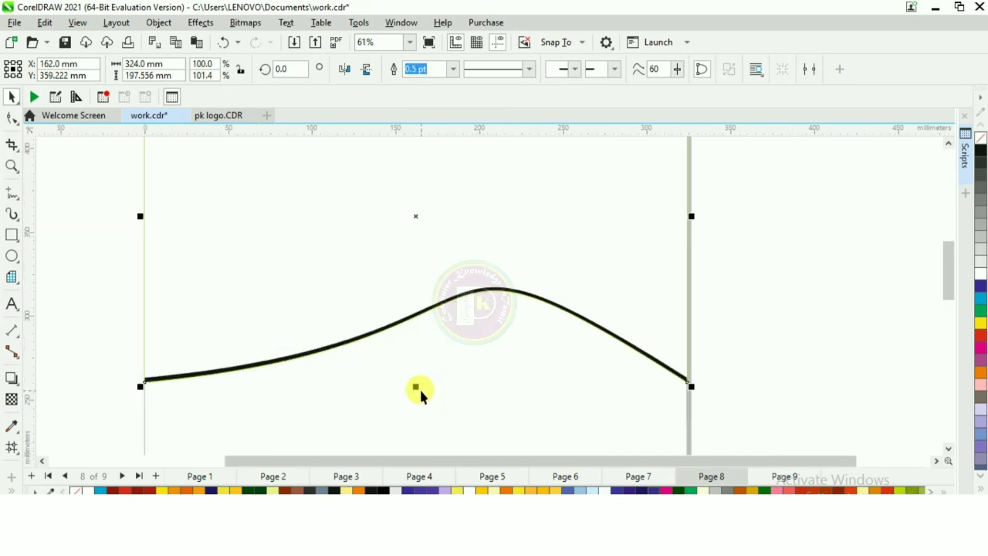
{"action": "scroll", "coordinate": [390, 292], "scroll_direction": "down", "scroll_amount": 2}
{"action": "left_click", "coordinate": [627, 236]}
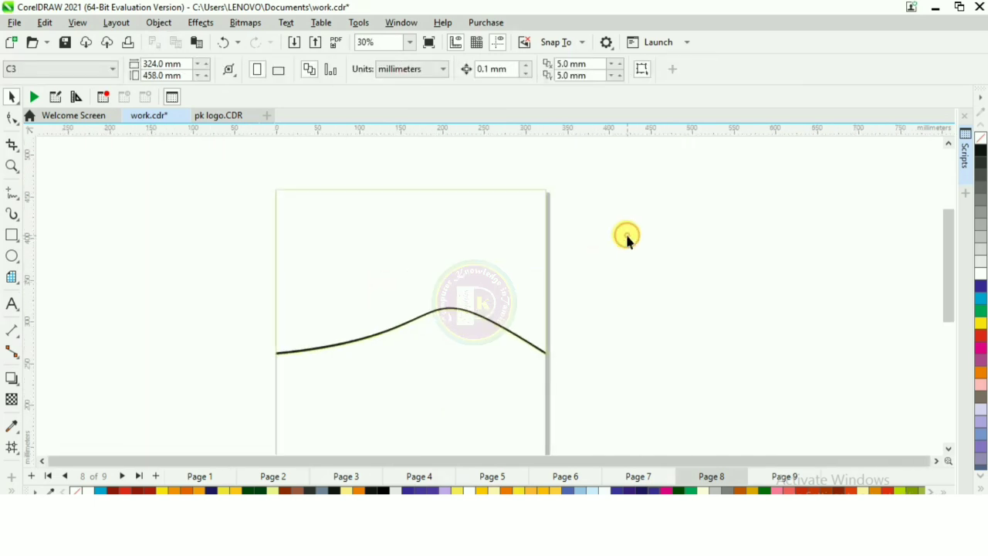
{"action": "right_click", "coordinate": [627, 236]}
{"action": "left_click", "coordinate": [667, 318]}
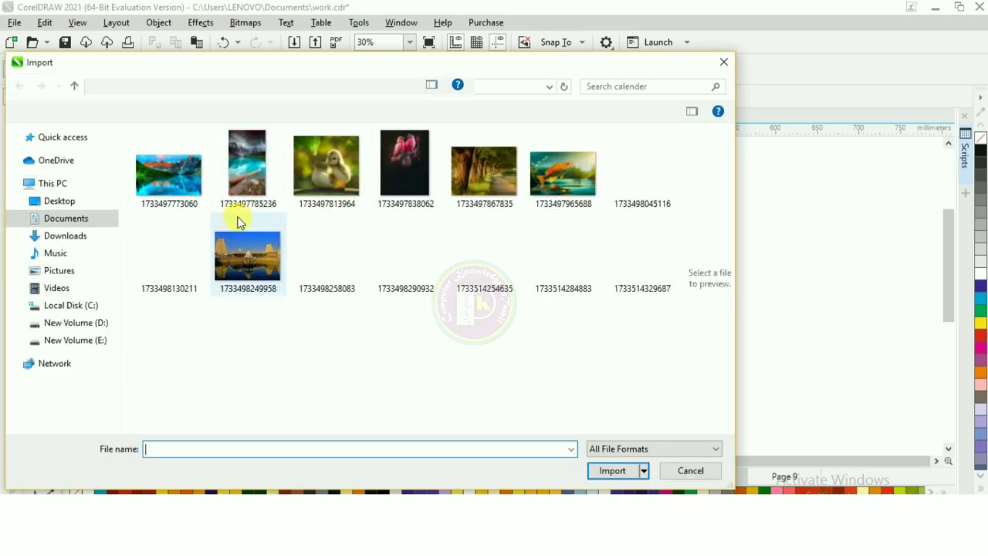
{"action": "double_click", "coordinate": [399, 263]}
{"action": "left_click_drag", "start_coordinate": [435, 242], "coordinate": [710, 234]}
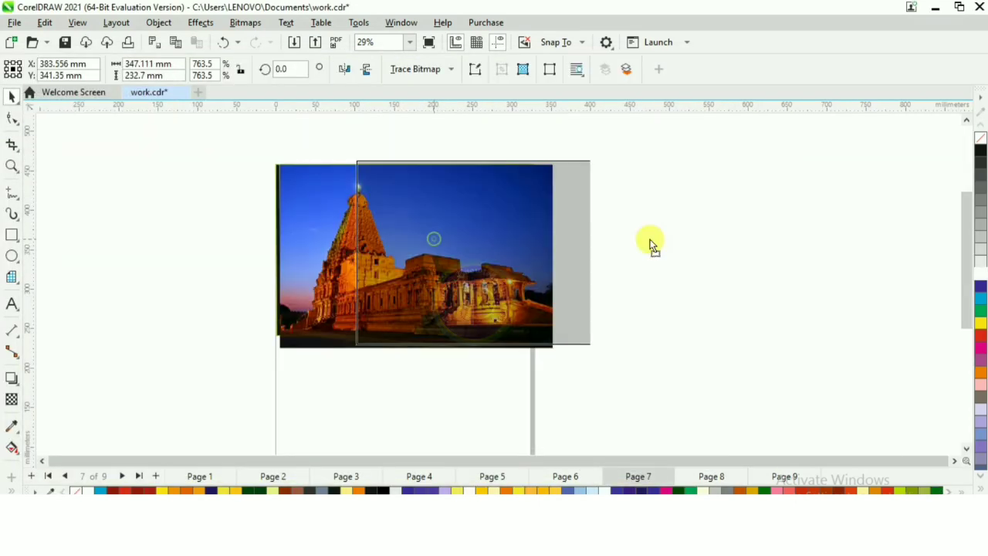
- PowerClip the temple picture inside the white wave shape
{"action": "right_click", "coordinate": [683, 219]}
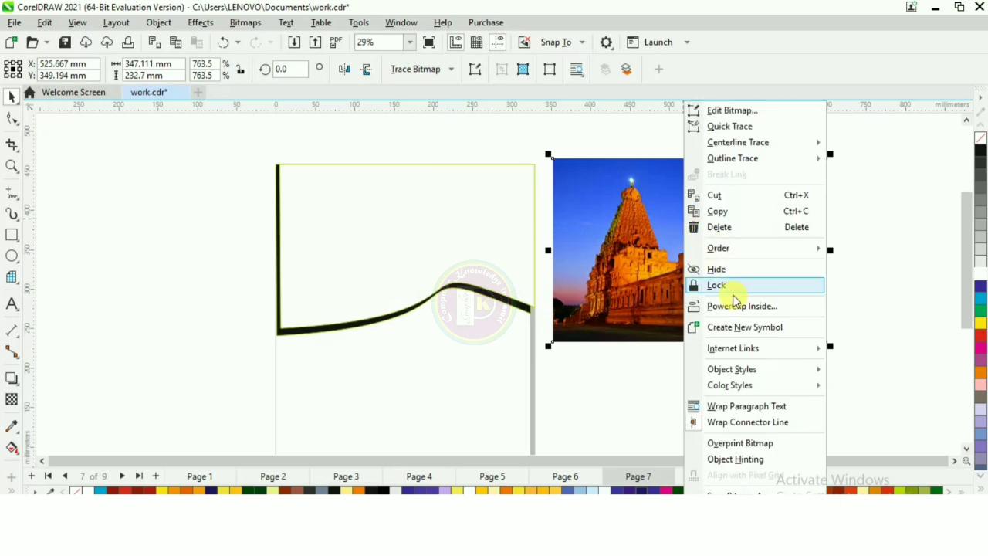
{"action": "left_click", "coordinate": [718, 307]}
{"action": "left_click", "coordinate": [467, 225]}
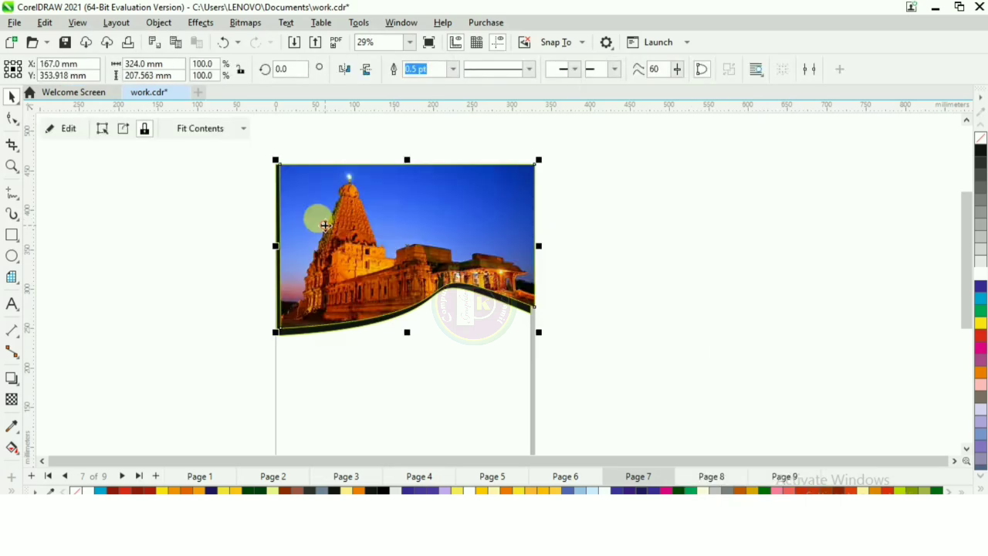
- Edit the PowerClip contents, enlarging the temple picture to about 361 × 242 mm and shifting it slightly left within the frame
{"action": "right_click", "coordinate": [320, 220]}
{"action": "left_click", "coordinate": [375, 101]}
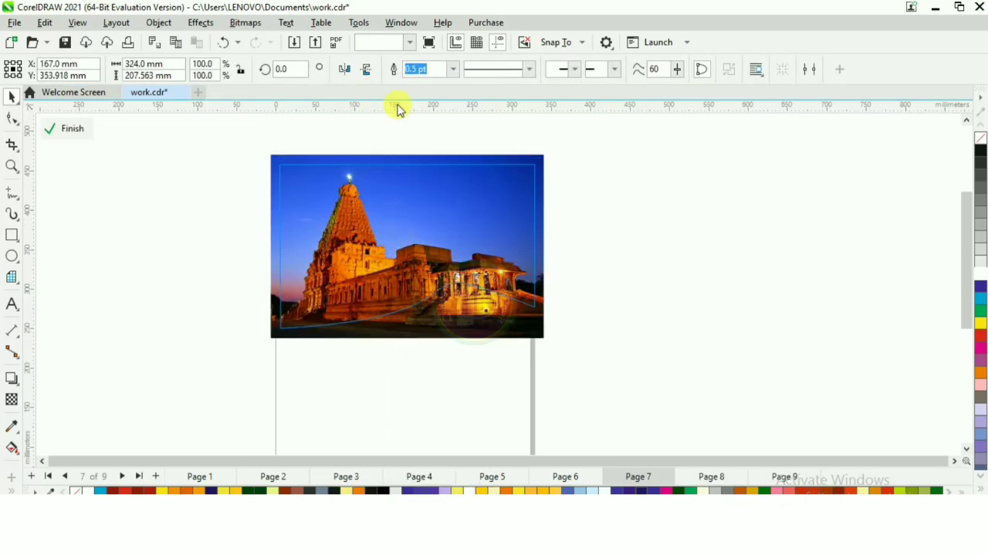
{"action": "left_click", "coordinate": [391, 256]}
{"action": "left_click_drag", "start_coordinate": [267, 150], "coordinate": [256, 143]}
{"action": "left_click_drag", "start_coordinate": [503, 243], "coordinate": [494, 244]}
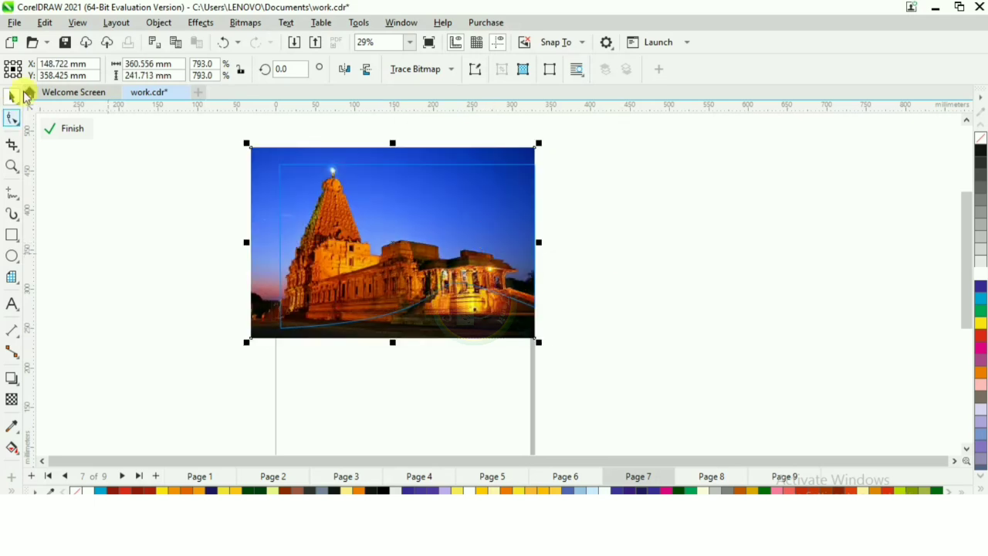
{"action": "left_click", "coordinate": [73, 130]}
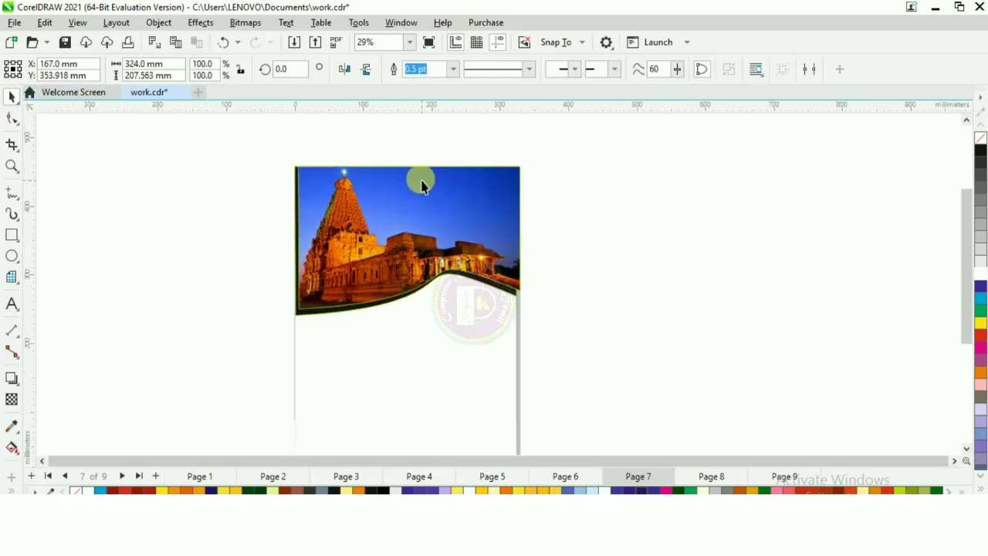
- Remove the outline from the temple picture frame and move it flush with the page's side edges
{"action": "left_click", "coordinate": [469, 223]}
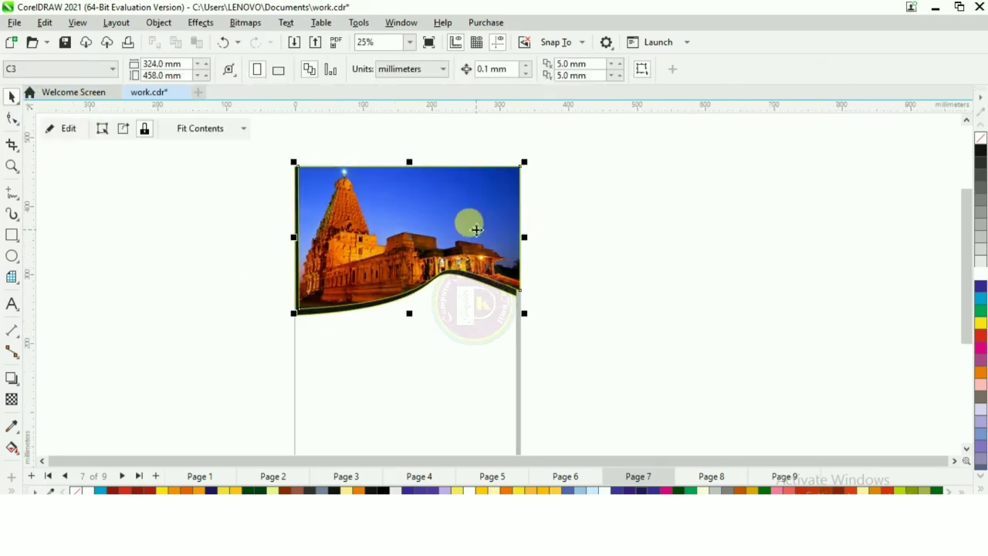
{"action": "right_click", "coordinate": [982, 140]}
{"action": "left_click", "coordinate": [677, 204]}
{"action": "left_click", "coordinate": [437, 210]}
{"action": "scroll", "coordinate": [437, 210], "scroll_direction": "up", "scroll_amount": 1}
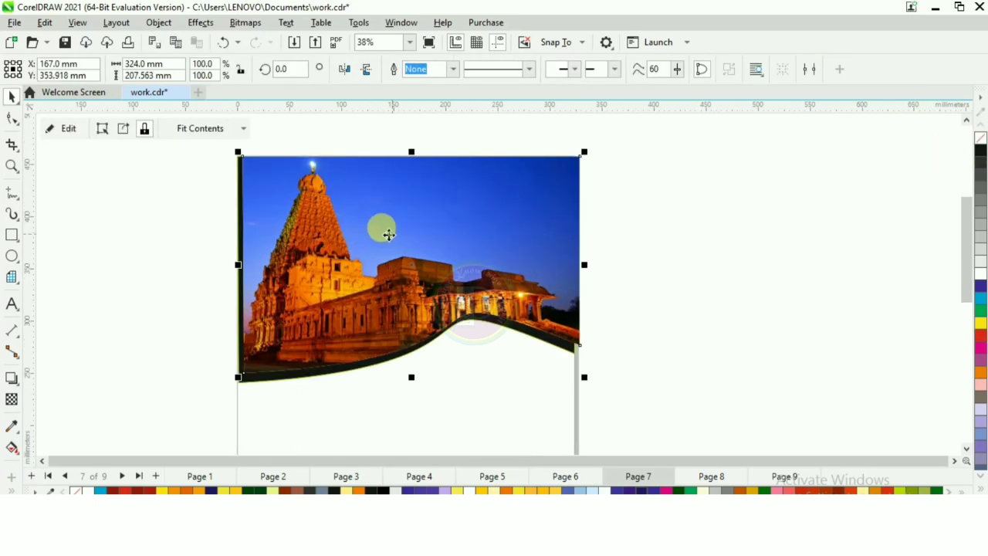
{"action": "left_click_drag", "start_coordinate": [388, 235], "coordinate": [386, 236]}
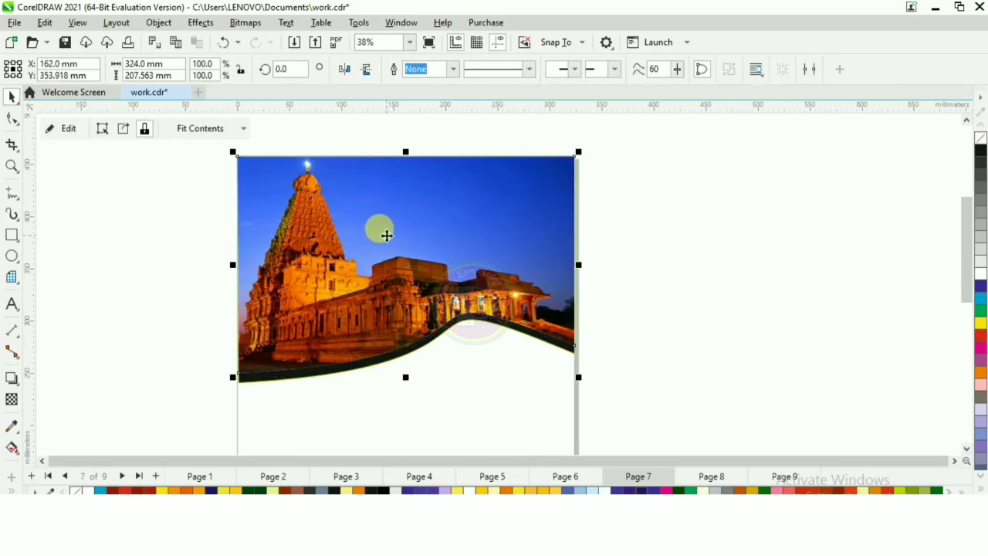
{"action": "left_click", "coordinate": [615, 255]}
- Draw a full-width rectangle about 324 × 230 mm on the lower part of the page below the picture
{"action": "scroll", "coordinate": [312, 181], "scroll_direction": "down", "scroll_amount": 2}
{"action": "left_click", "coordinate": [11, 236]}
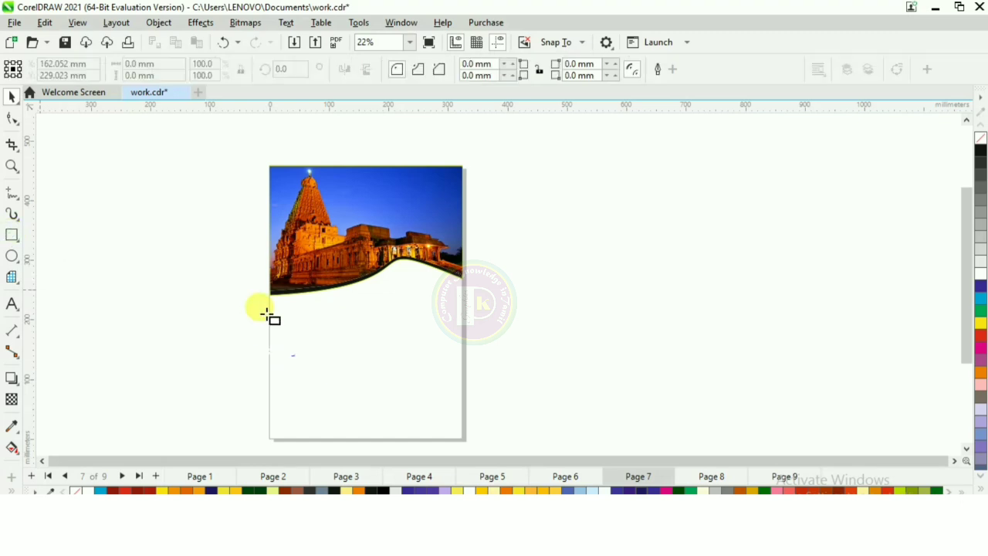
{"action": "left_click_drag", "start_coordinate": [270, 294], "coordinate": [462, 437]}
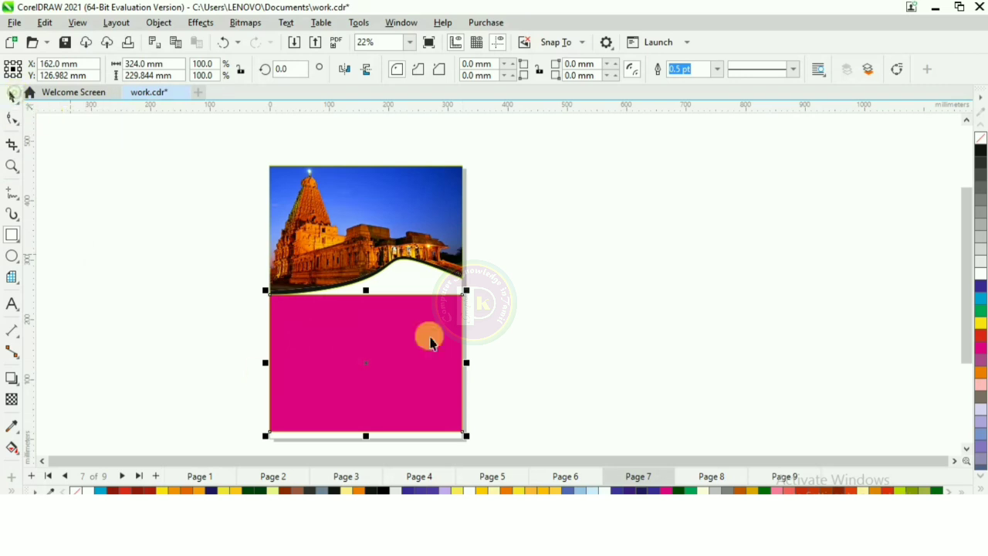
{"action": "key", "text": "space"}
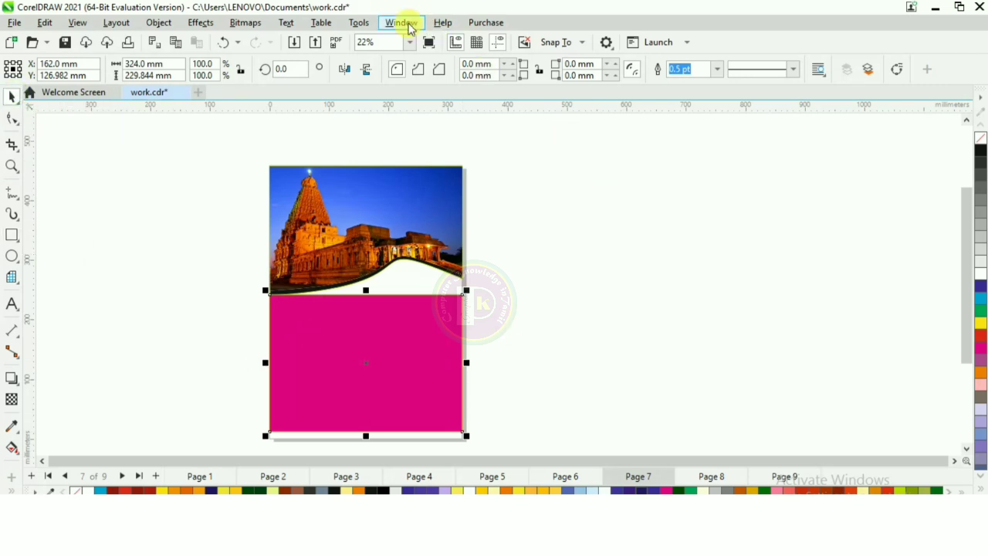
- Show the Macros toolbar and run the CalendarWizard CreateCalendar script, placing the calendar inside the selected rectangle
{"action": "left_click", "coordinate": [402, 22]}
{"action": "mouse_move", "coordinate": [480, 232]}
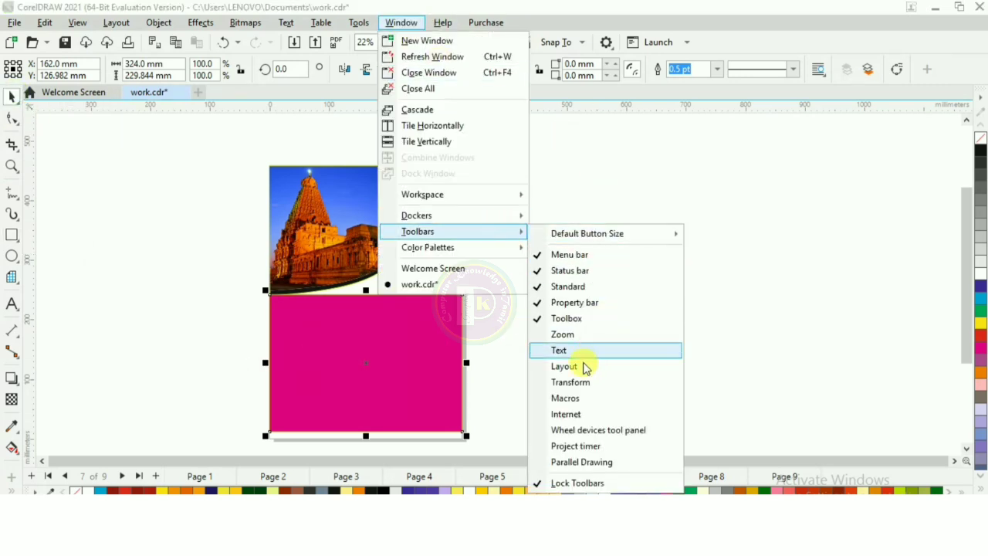
{"action": "left_click", "coordinate": [567, 398]}
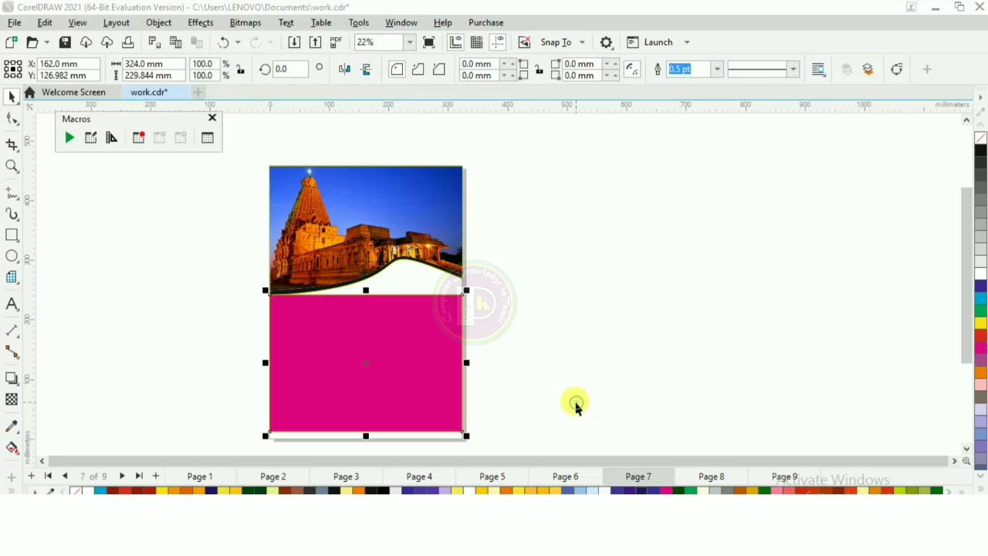
{"action": "left_click", "coordinate": [208, 141]}
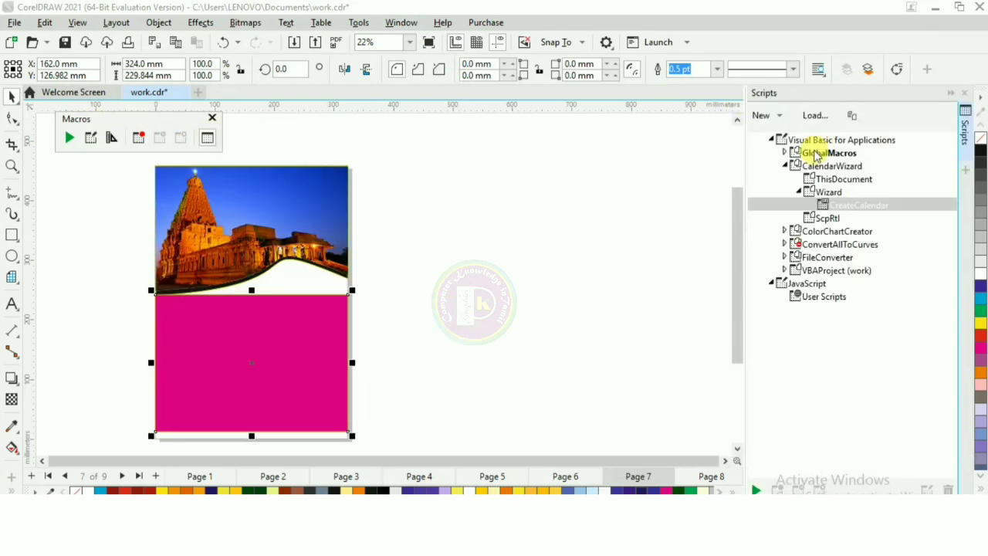
{"action": "double_click", "coordinate": [865, 207]}
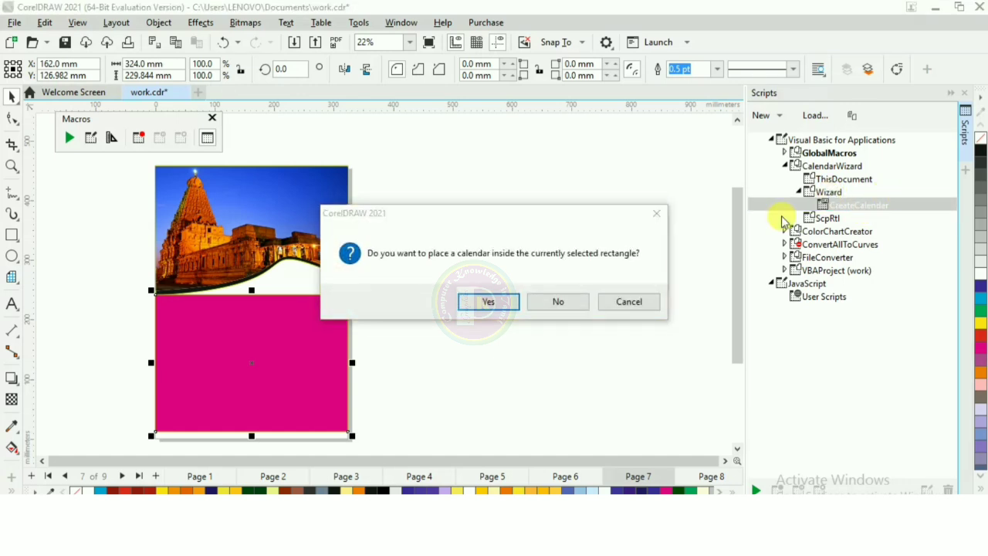
{"action": "left_click", "coordinate": [496, 307]}
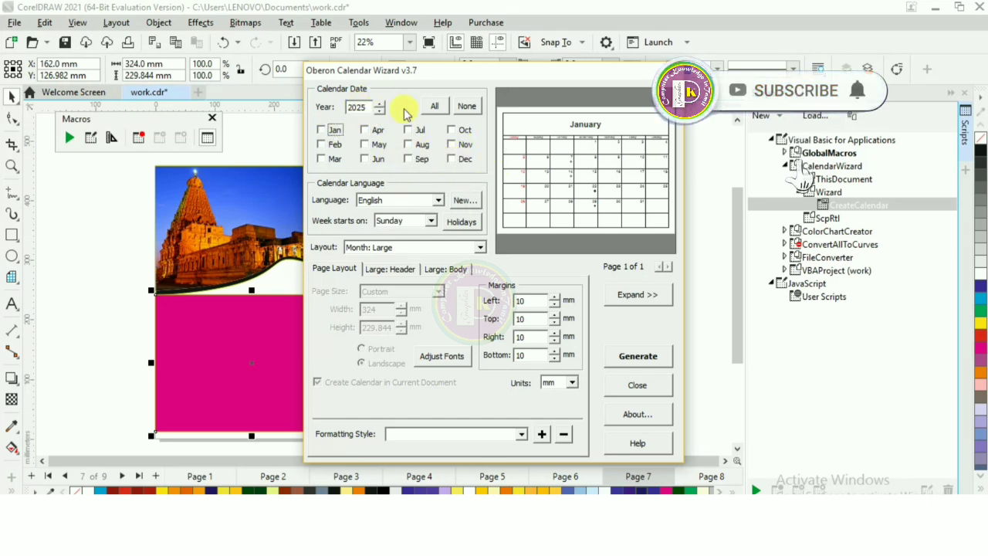
- Keep English as the calendar language and set the layout to Year: 12 Small [4x3]
{"action": "left_click", "coordinate": [386, 200]}
{"action": "left_click", "coordinate": [383, 201]}
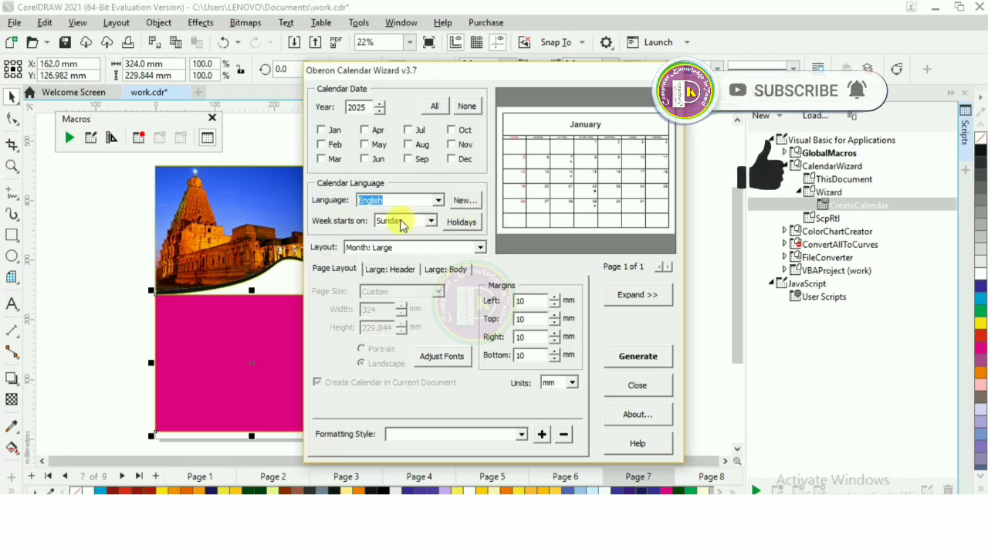
{"action": "left_click", "coordinate": [381, 248]}
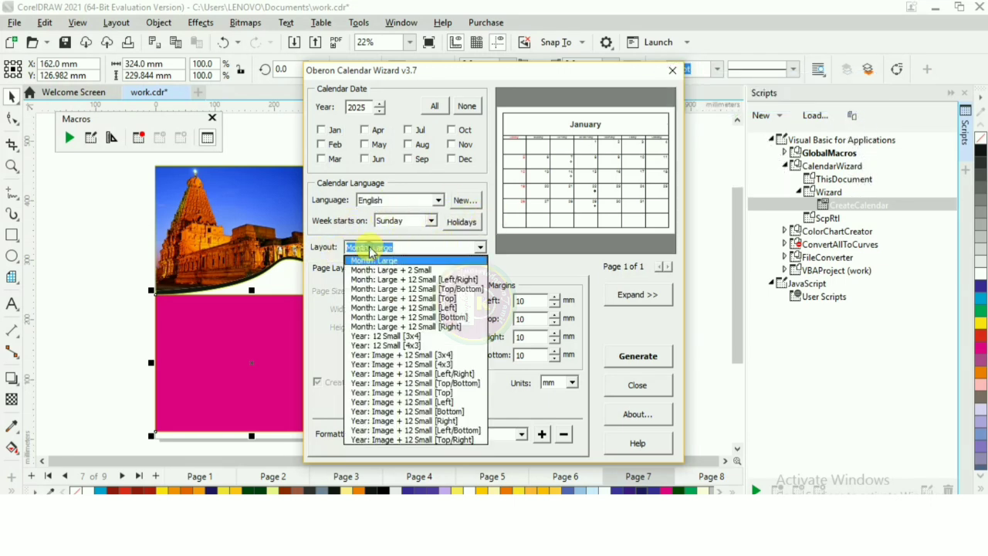
{"action": "left_click", "coordinate": [390, 347]}
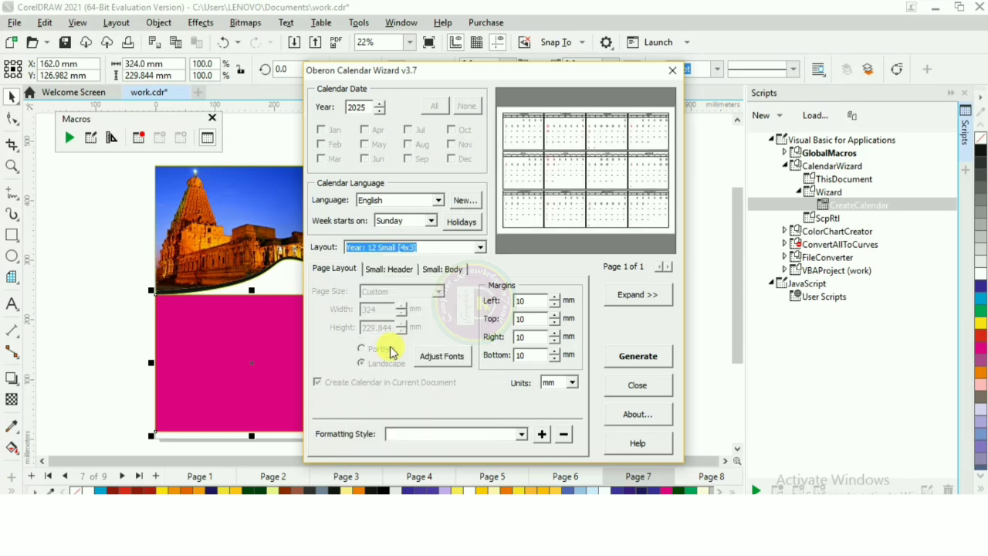
- Expand the calendar preview and set the small month title font to Cambria Bold, 12 pt
{"action": "left_click", "coordinate": [381, 270]}
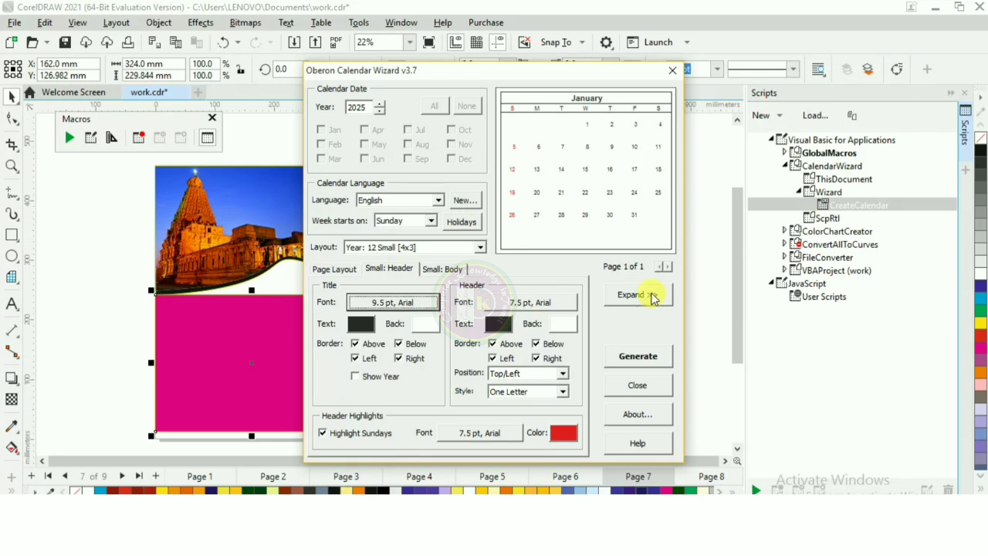
{"action": "left_click", "coordinate": [650, 295]}
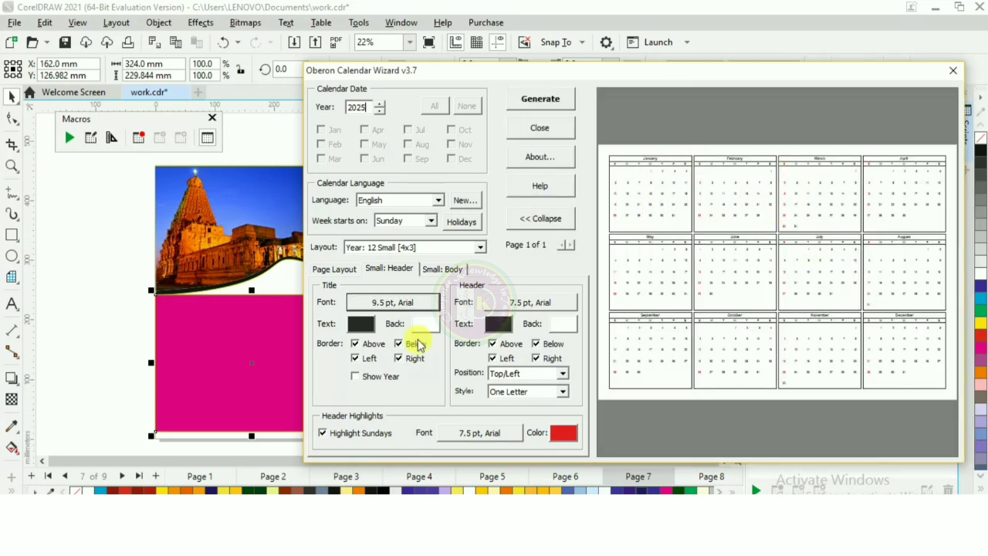
{"action": "left_click", "coordinate": [377, 302]}
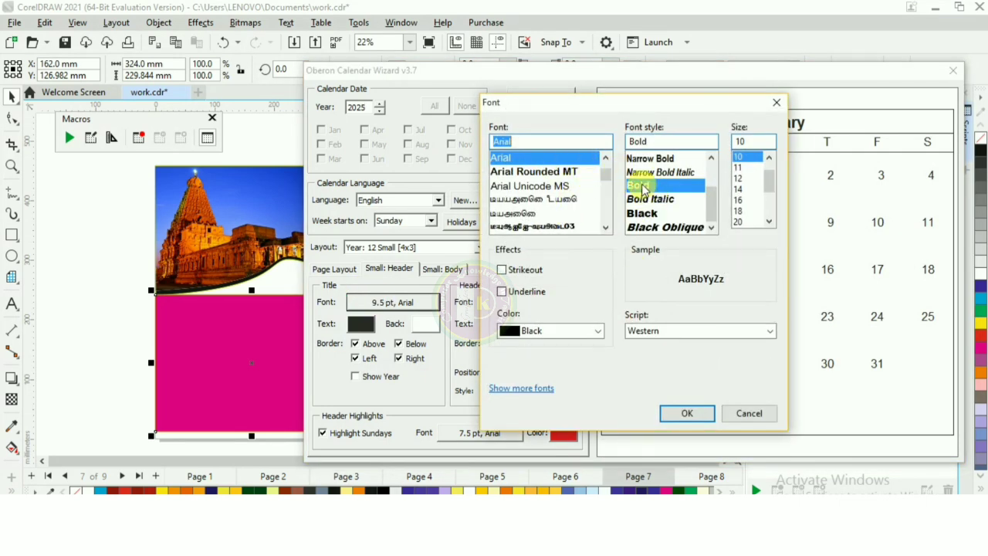
{"action": "left_click", "coordinate": [739, 178]}
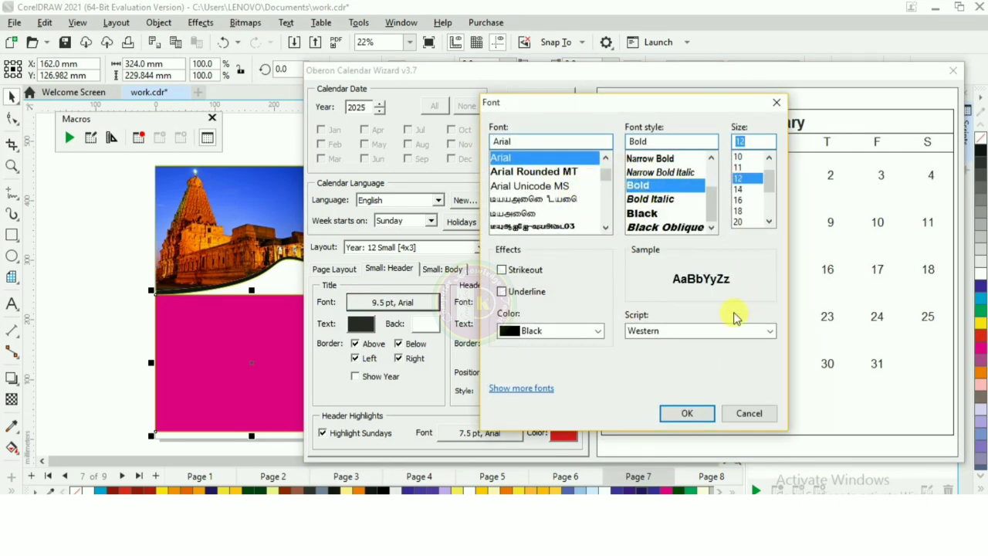
{"action": "left_click_drag", "start_coordinate": [605, 177], "coordinate": [601, 188]}
{"action": "scroll", "coordinate": [541, 197], "scroll_direction": "down", "scroll_amount": 6}
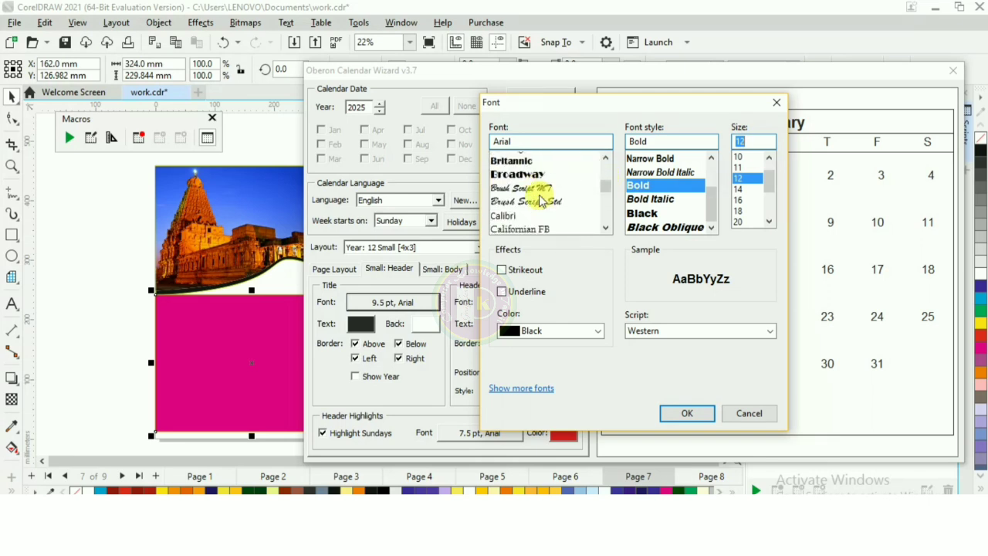
{"action": "scroll", "coordinate": [540, 197], "scroll_direction": "down", "scroll_amount": 2}
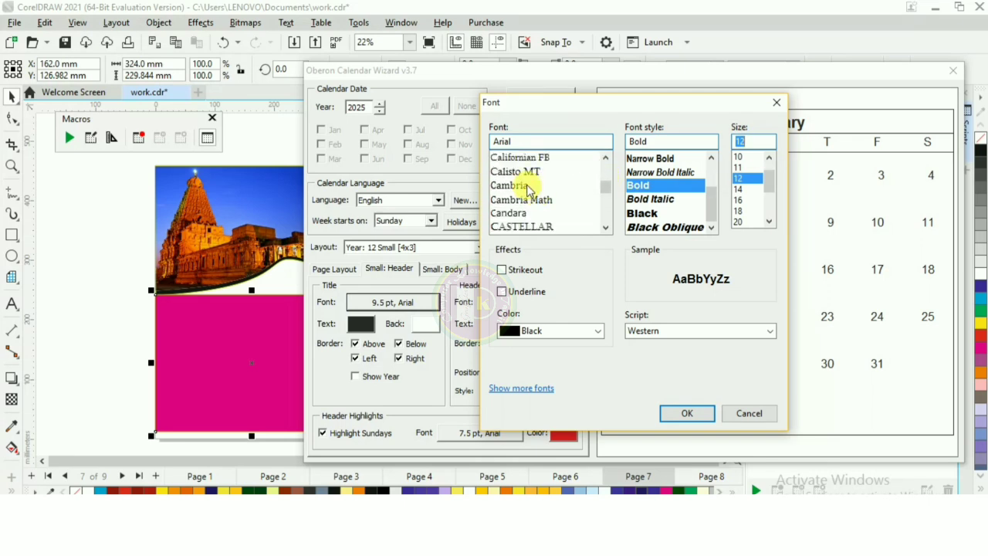
{"action": "left_click", "coordinate": [533, 185]}
{"action": "left_click", "coordinate": [656, 186]}
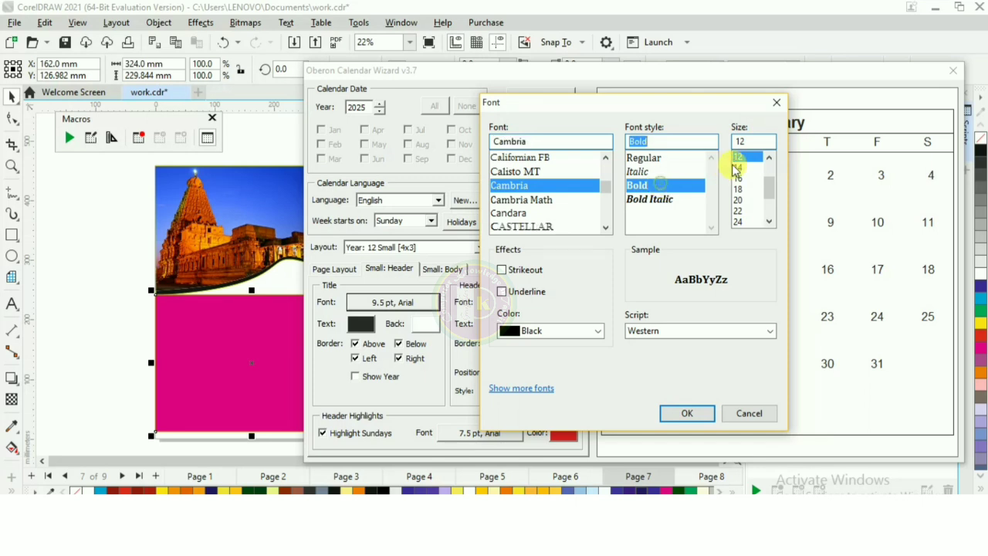
{"action": "left_click", "coordinate": [741, 158]}
{"action": "left_click", "coordinate": [687, 414]}
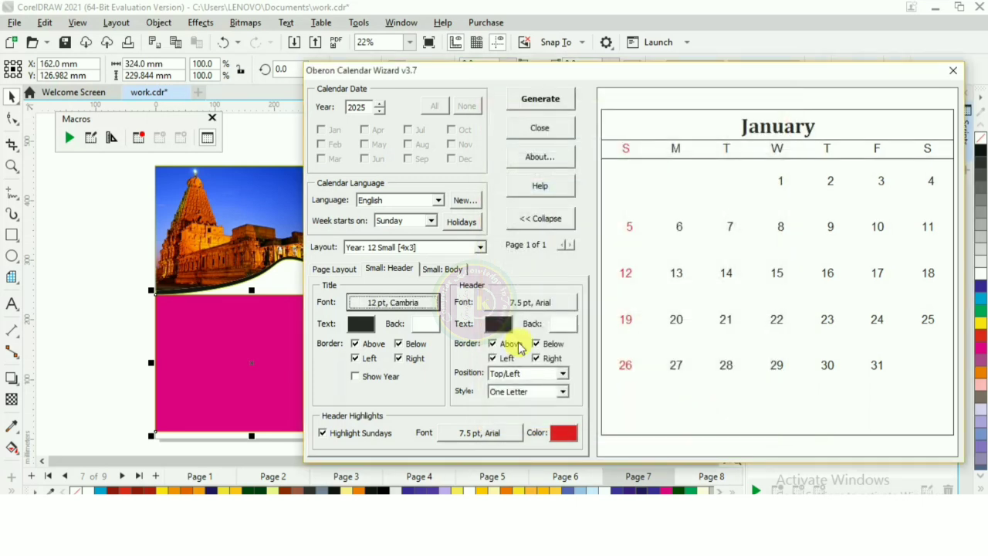
- Give the month titles a medium blue background and near-white text (#FEFEFC)
{"action": "left_click", "coordinate": [430, 324]}
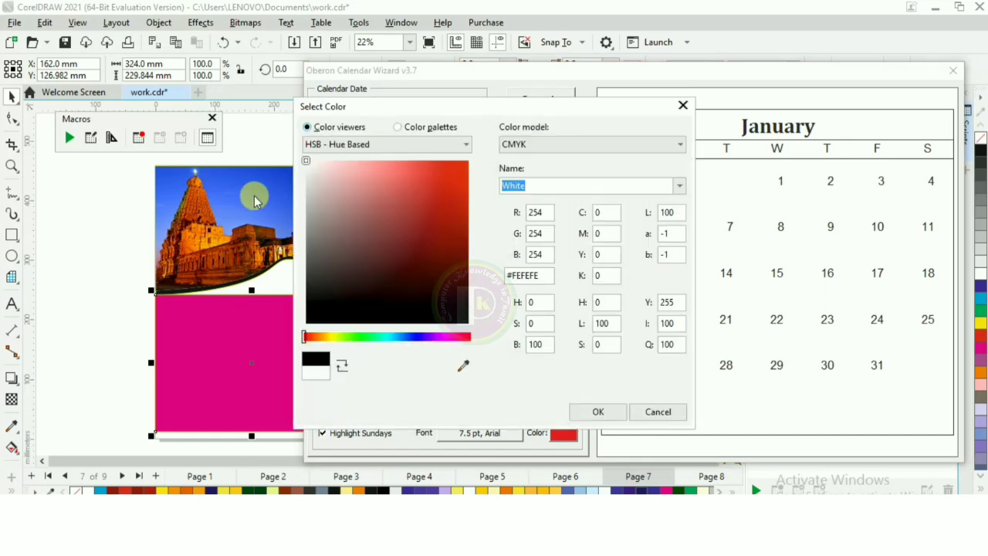
{"action": "left_click", "coordinate": [401, 336]}
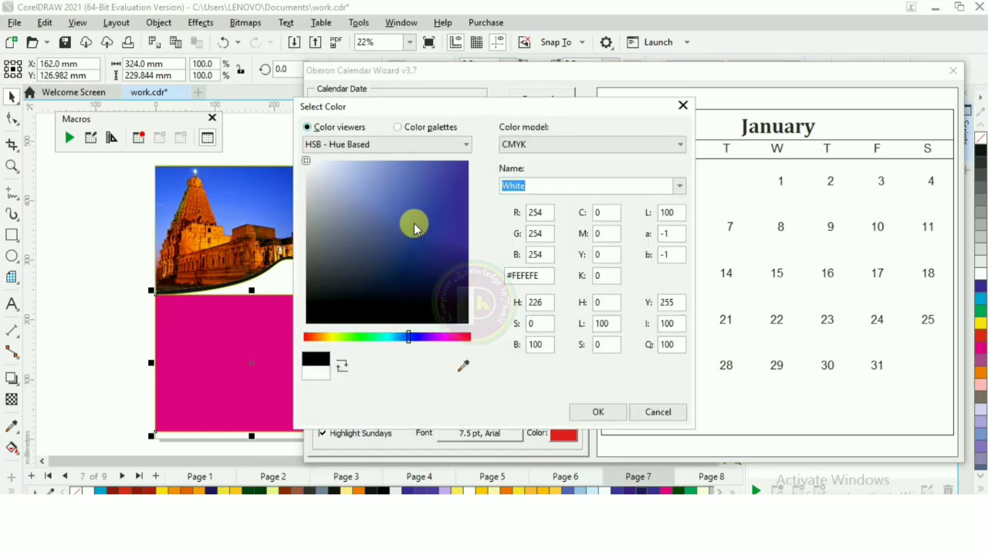
{"action": "left_click", "coordinate": [442, 174]}
{"action": "left_click", "coordinate": [603, 415]}
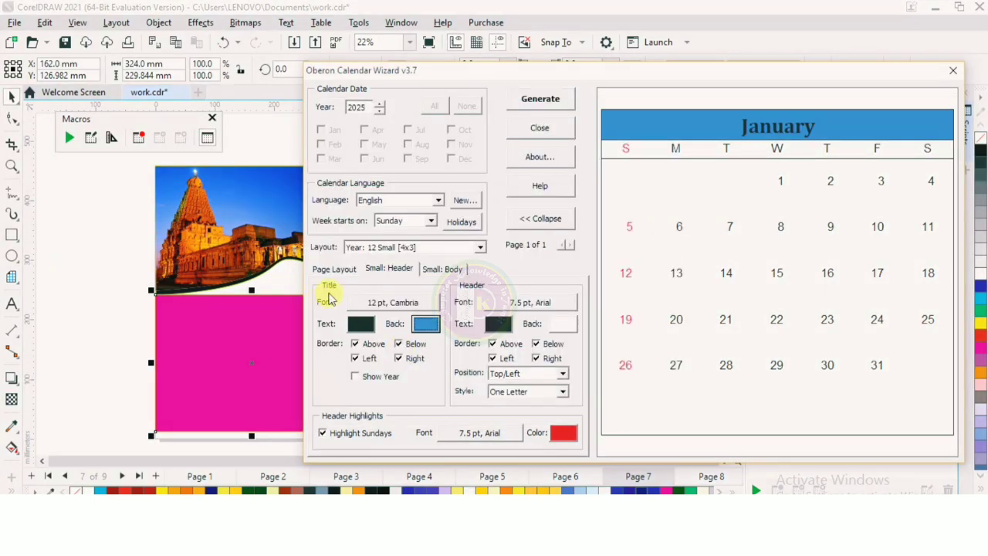
{"action": "left_click", "coordinate": [366, 327]}
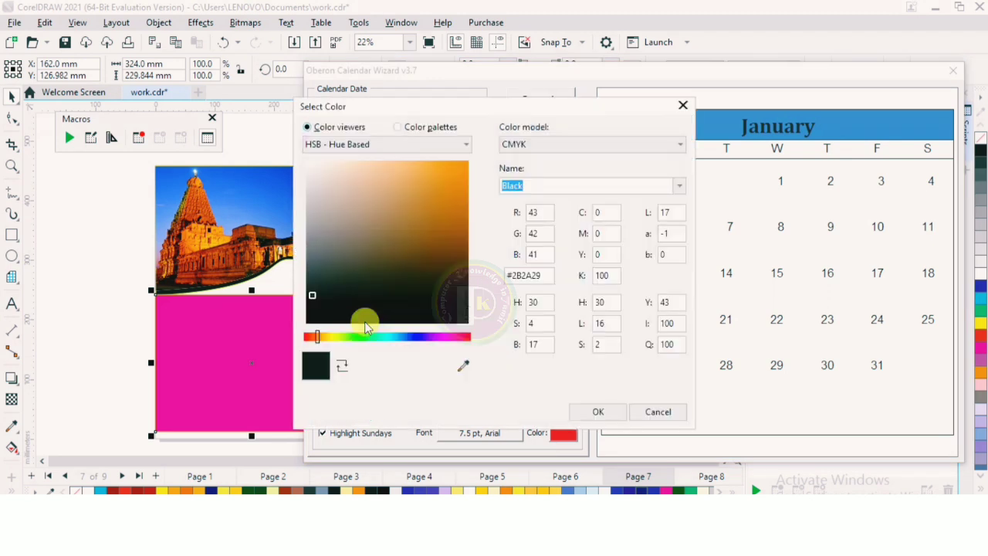
{"action": "left_click", "coordinate": [308, 161]}
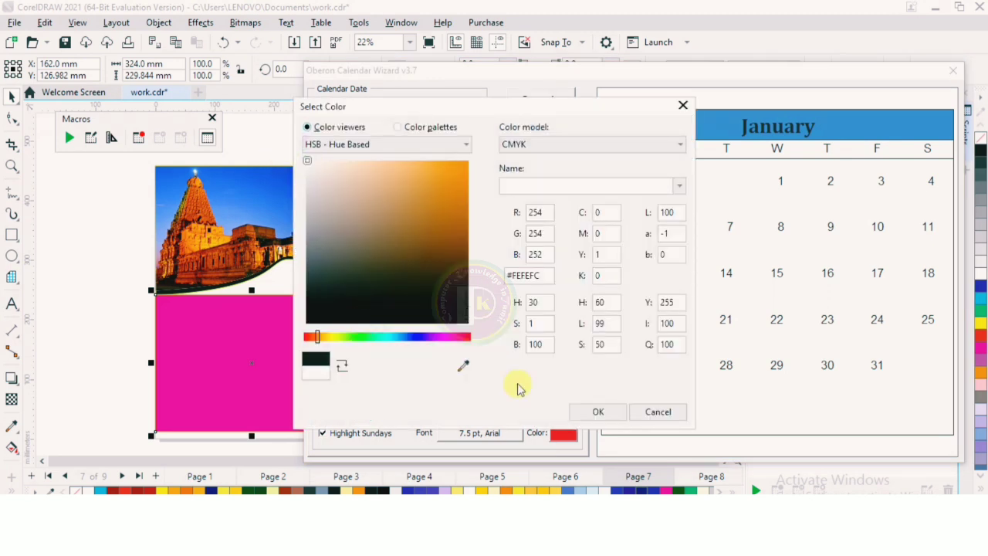
{"action": "left_click", "coordinate": [594, 413]}
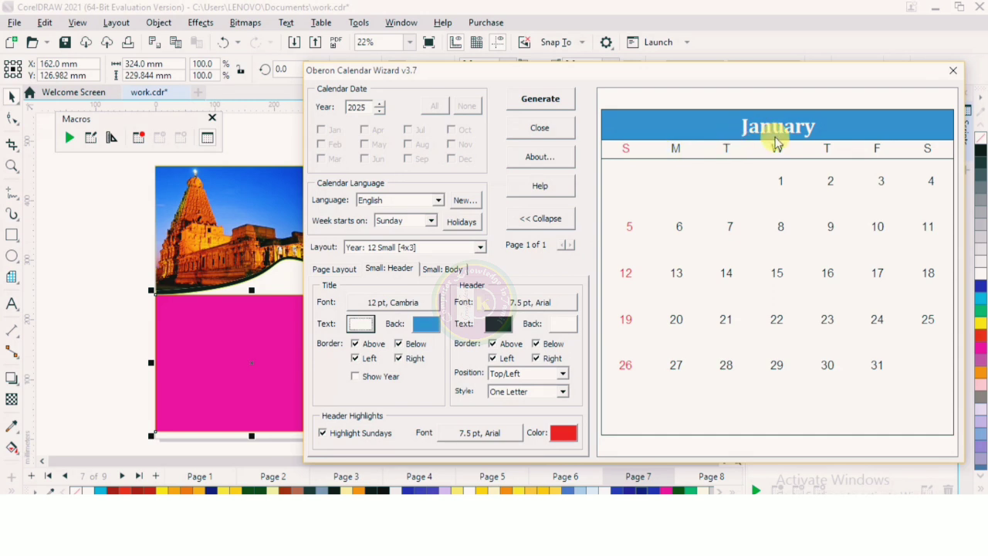
- Set the weekday header font to Arial Bold, 10 pt
{"action": "left_click", "coordinate": [528, 306]}
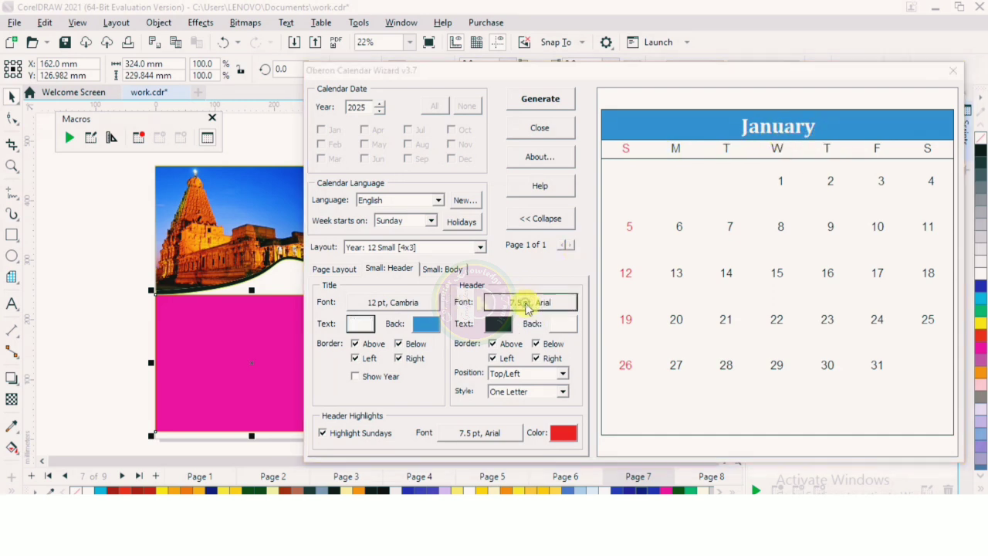
{"action": "left_click", "coordinate": [639, 200]}
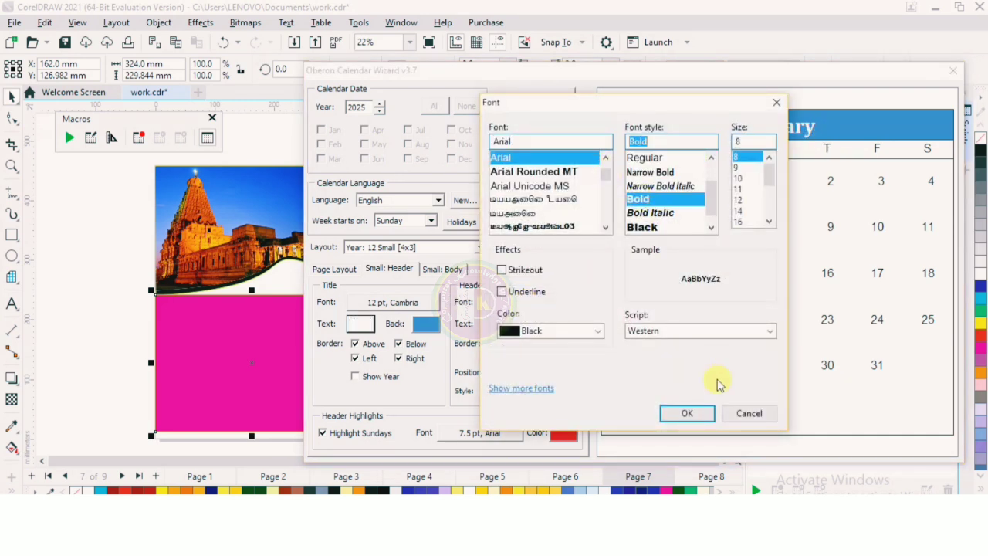
{"action": "left_click", "coordinate": [738, 178]}
{"action": "left_click", "coordinate": [689, 413]}
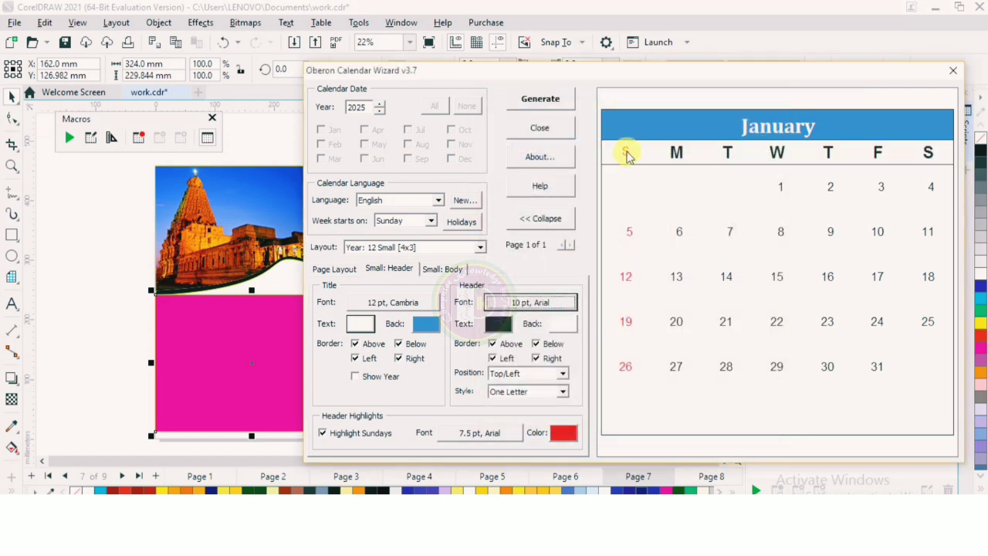
- Set the Sunday header highlight font to Arial Bold, 10 pt, and keep the weekday style at One Letter
{"action": "left_click", "coordinate": [480, 433]}
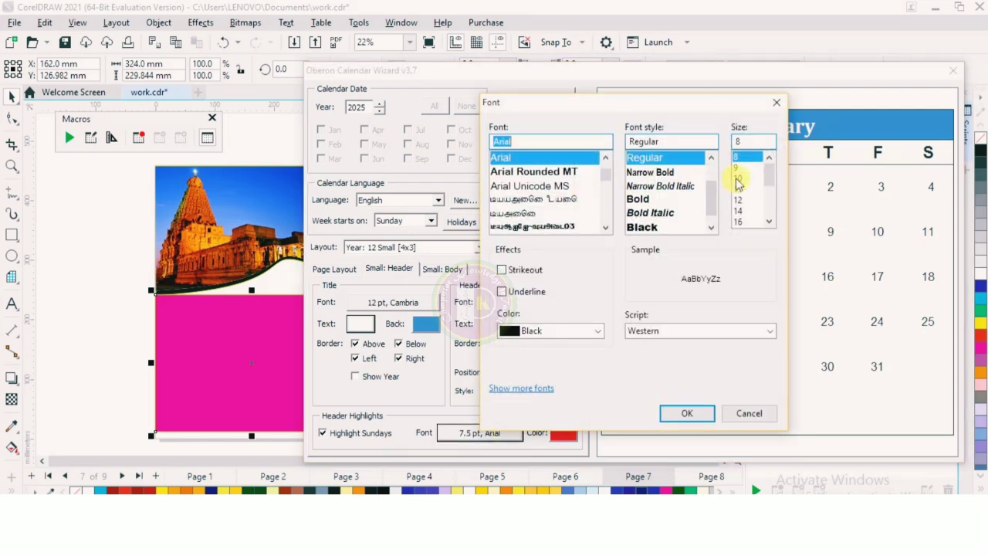
{"action": "left_click", "coordinate": [738, 179]}
{"action": "left_click", "coordinate": [640, 200]}
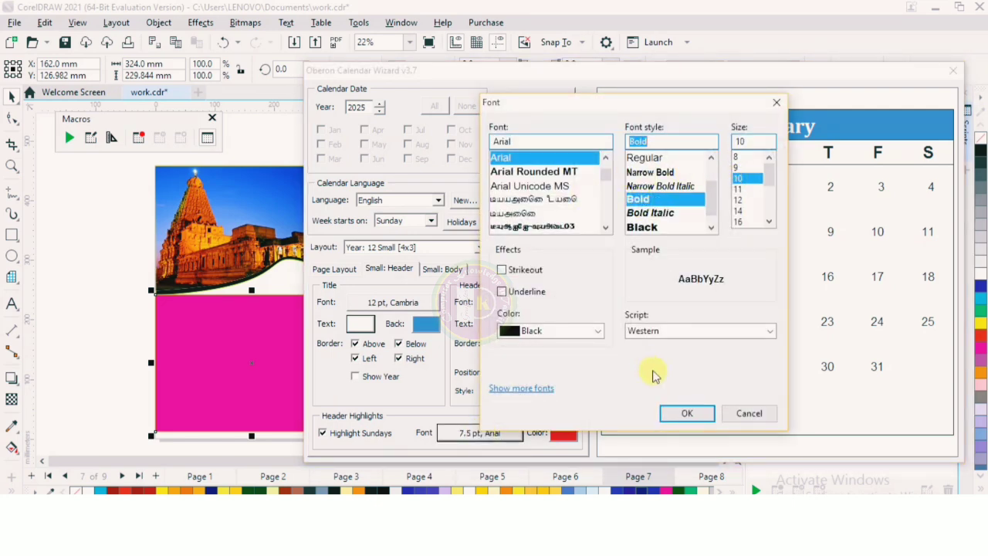
{"action": "left_click", "coordinate": [683, 416]}
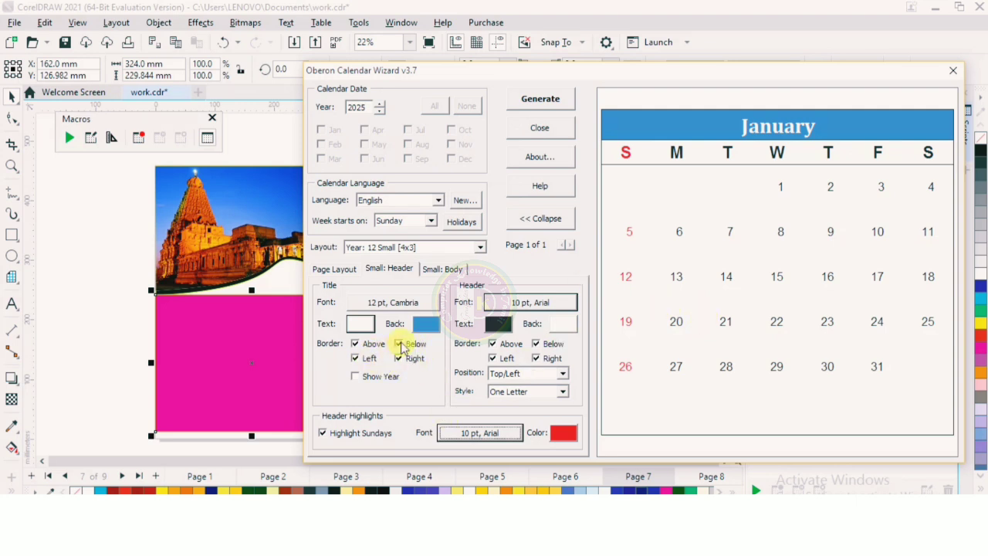
{"action": "left_click", "coordinate": [522, 395]}
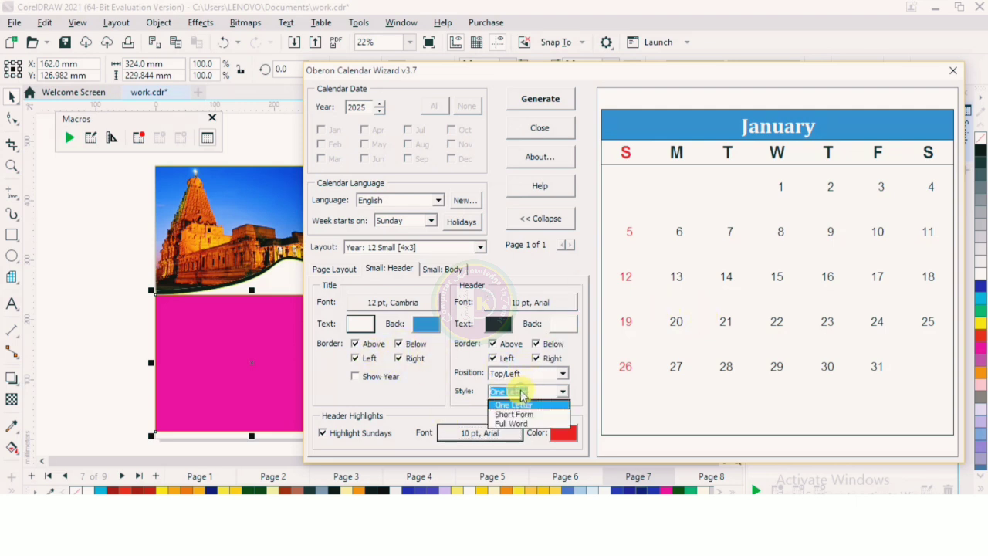
{"action": "left_click", "coordinate": [518, 427]}
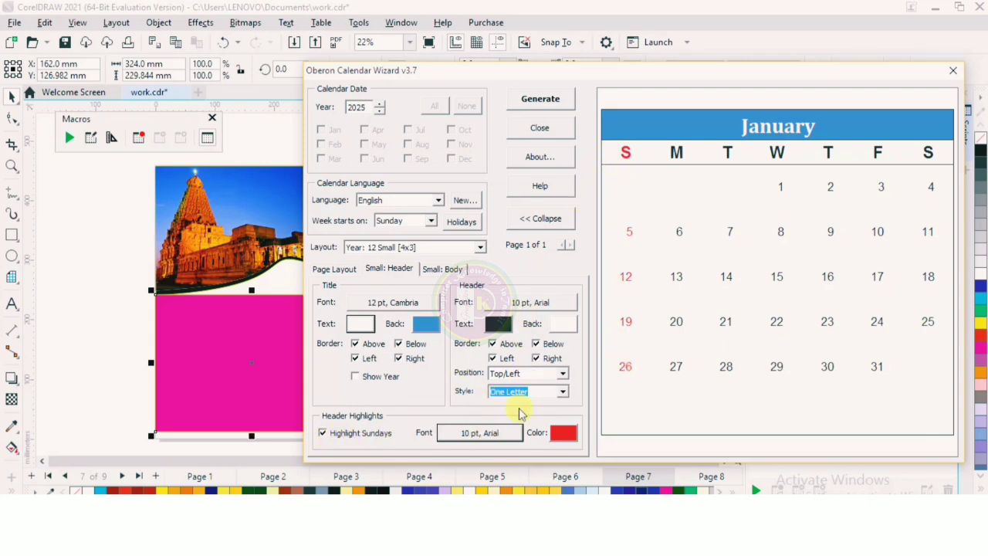
- Try the vertical orientation in the small calendar body settings and return it to horizontal
{"action": "left_click", "coordinate": [443, 271]}
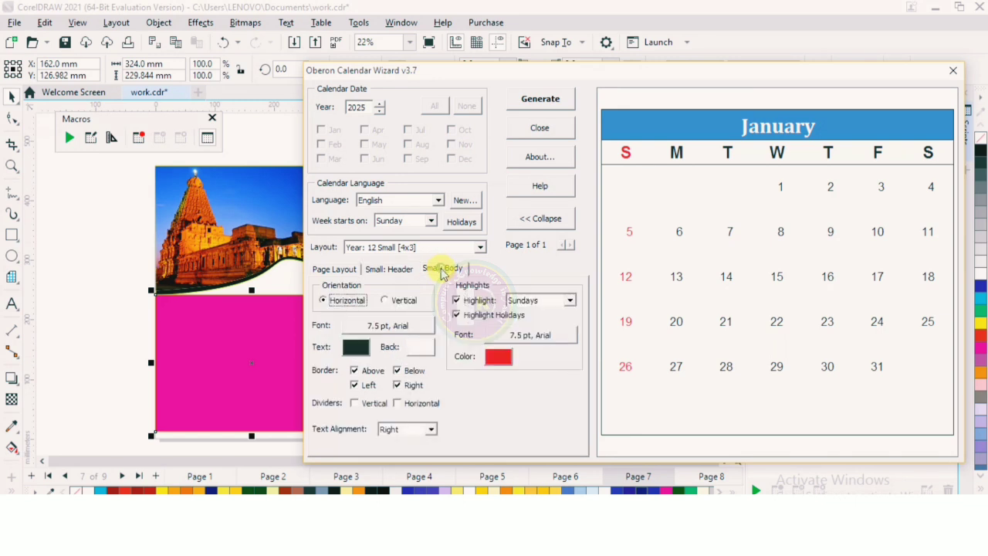
{"action": "left_click", "coordinate": [386, 301]}
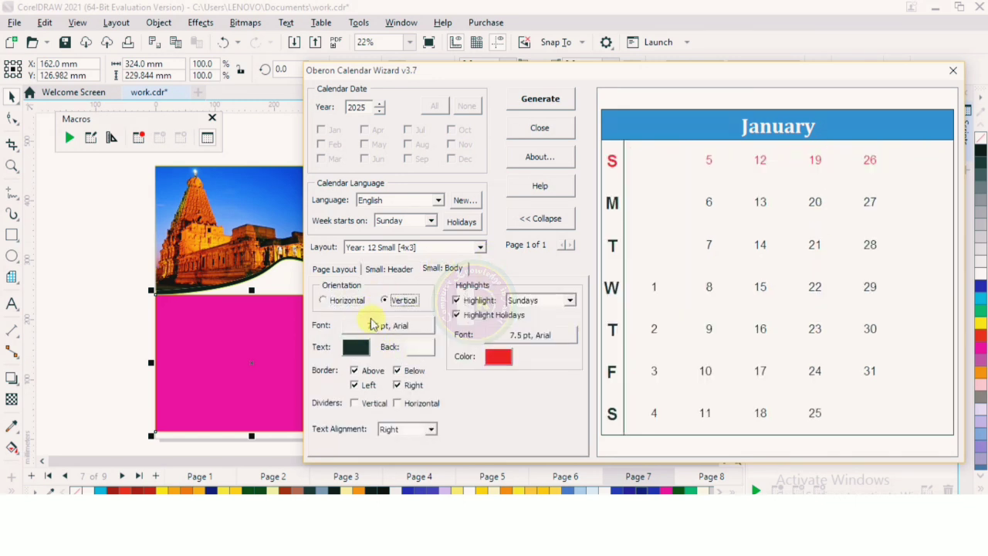
{"action": "left_click", "coordinate": [323, 300]}
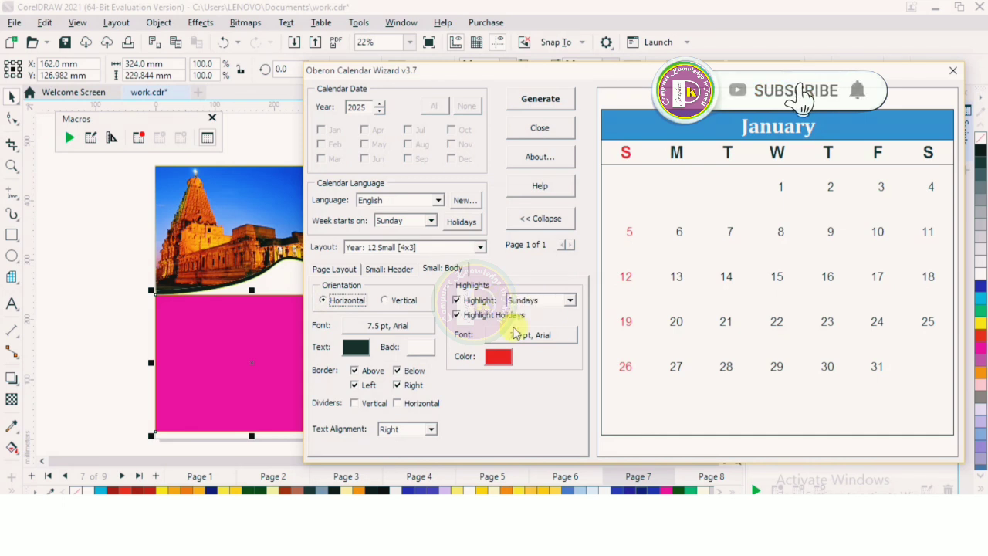
- Set both the calendar body's date font and its Sunday and holiday highlight font to Arial Bold, 8 pt
{"action": "left_click", "coordinate": [407, 324]}
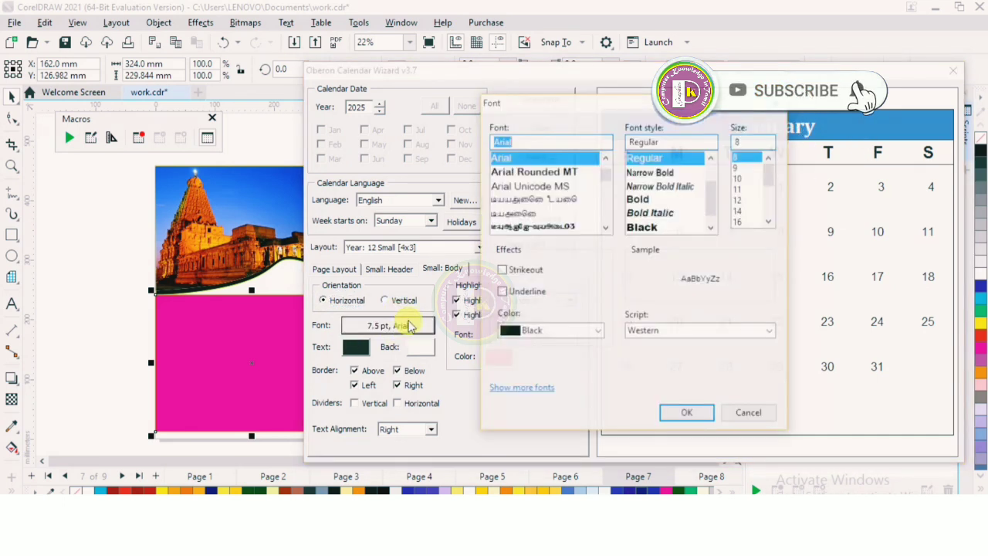
{"action": "left_click", "coordinate": [747, 159]}
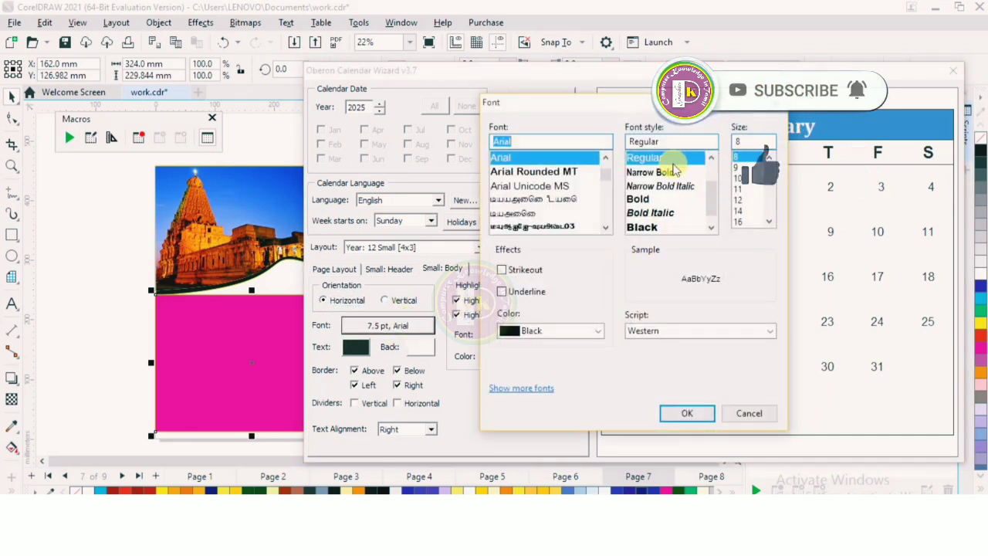
{"action": "left_click", "coordinate": [637, 199]}
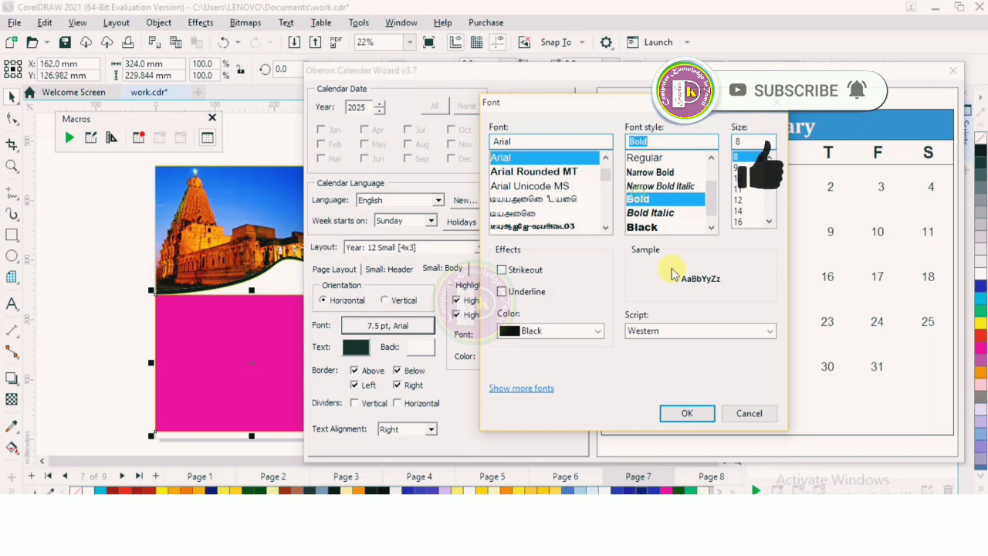
{"action": "left_click", "coordinate": [686, 413]}
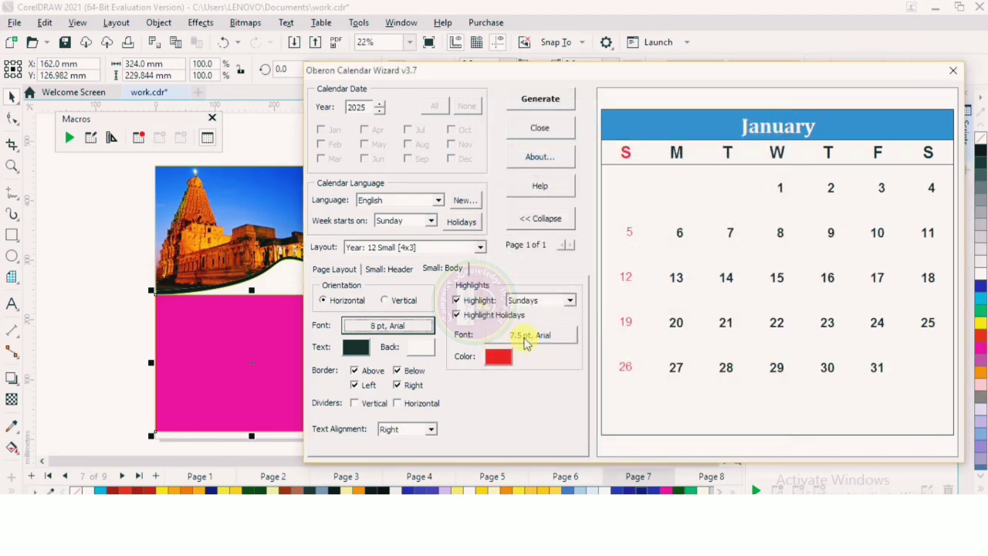
{"action": "left_click", "coordinate": [522, 338]}
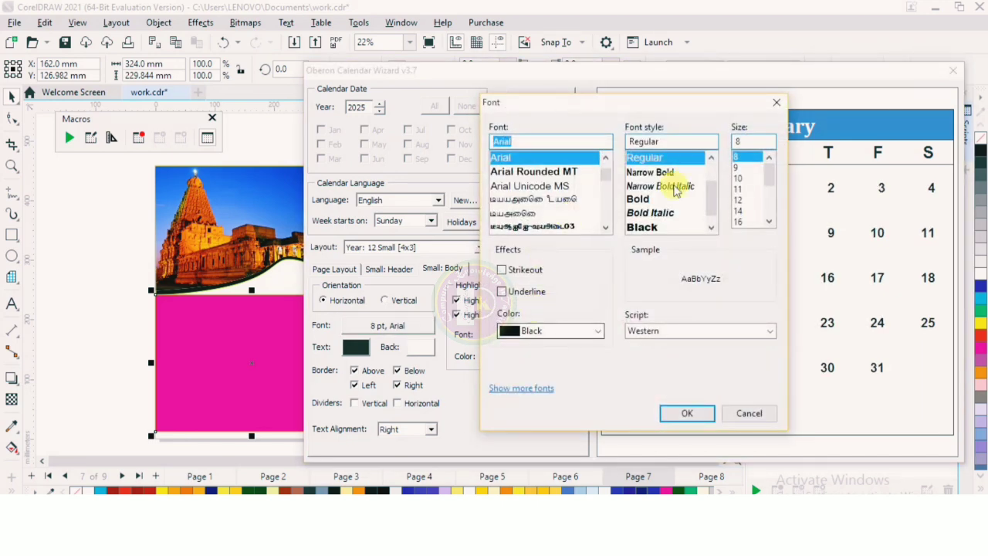
{"action": "left_click", "coordinate": [638, 199]}
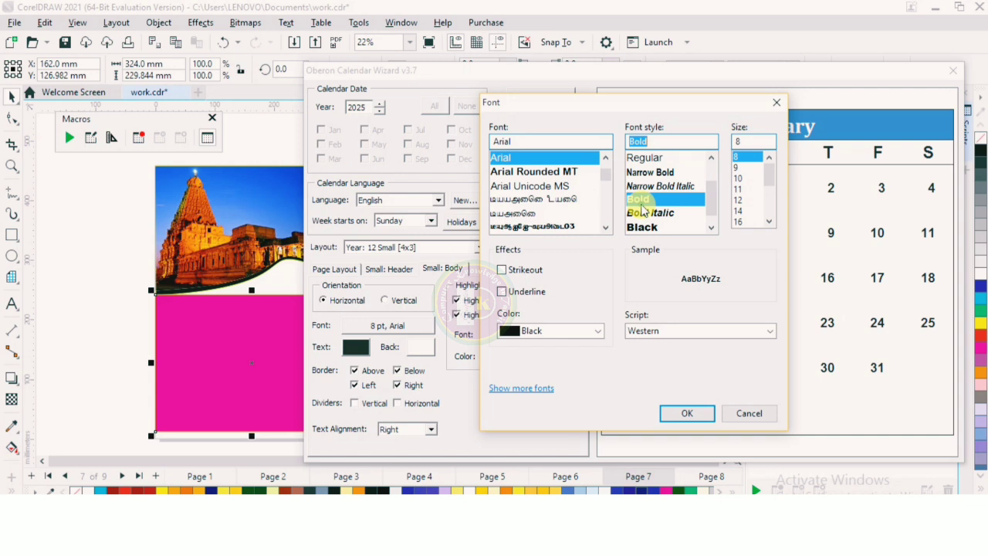
{"action": "left_click", "coordinate": [686, 413]}
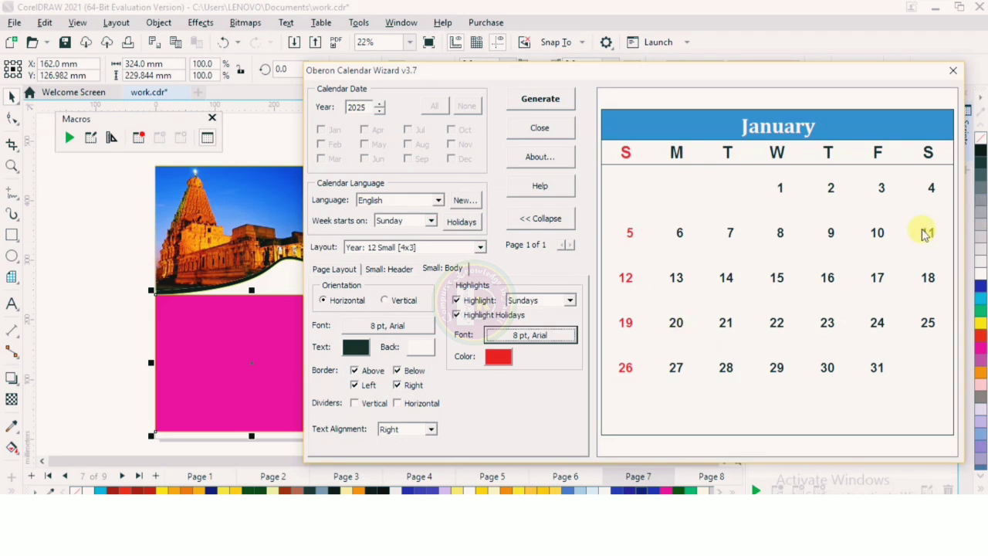
- Enable both the vertical and horizontal dividers between the date cells of the small calendar body
{"action": "left_click", "coordinate": [355, 403]}
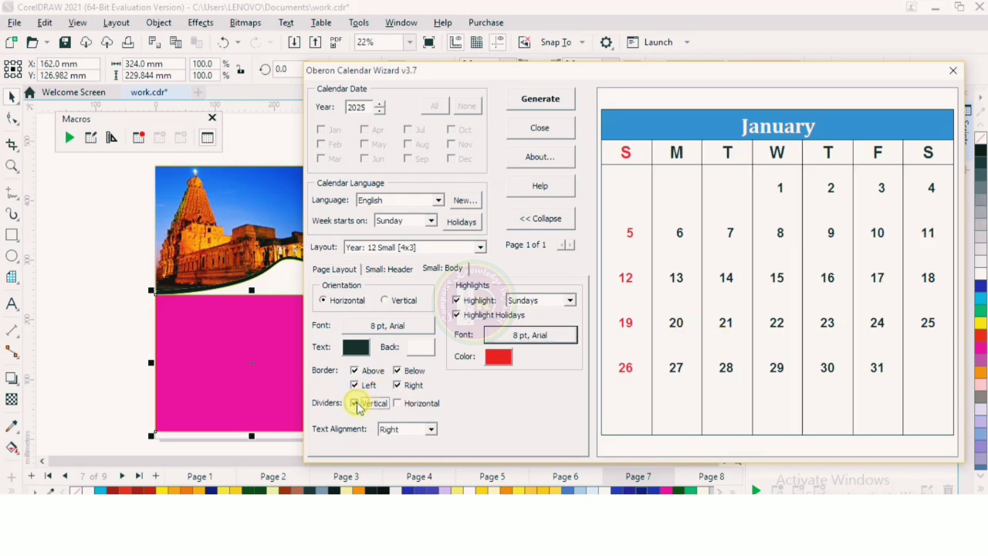
{"action": "left_click", "coordinate": [397, 403]}
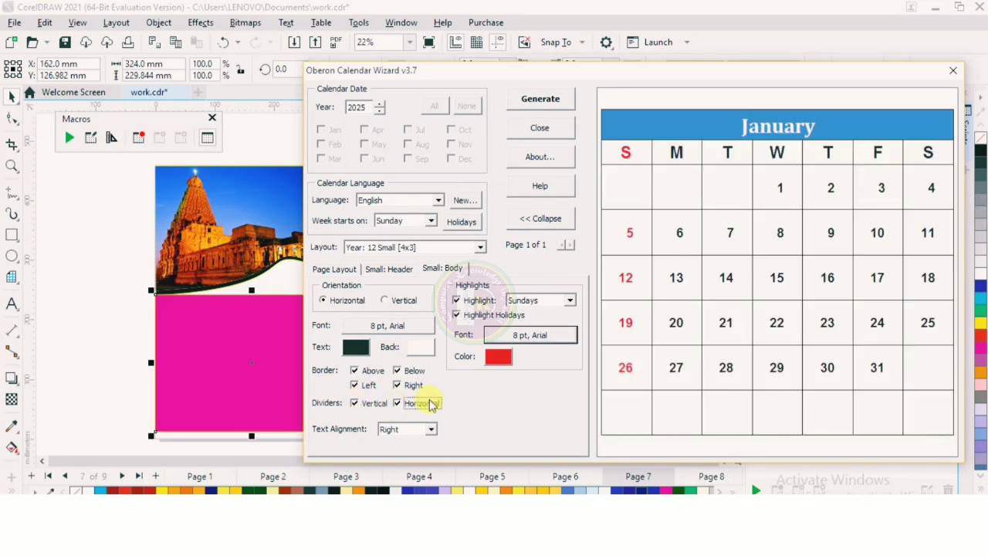
{"action": "left_click", "coordinate": [353, 403]}
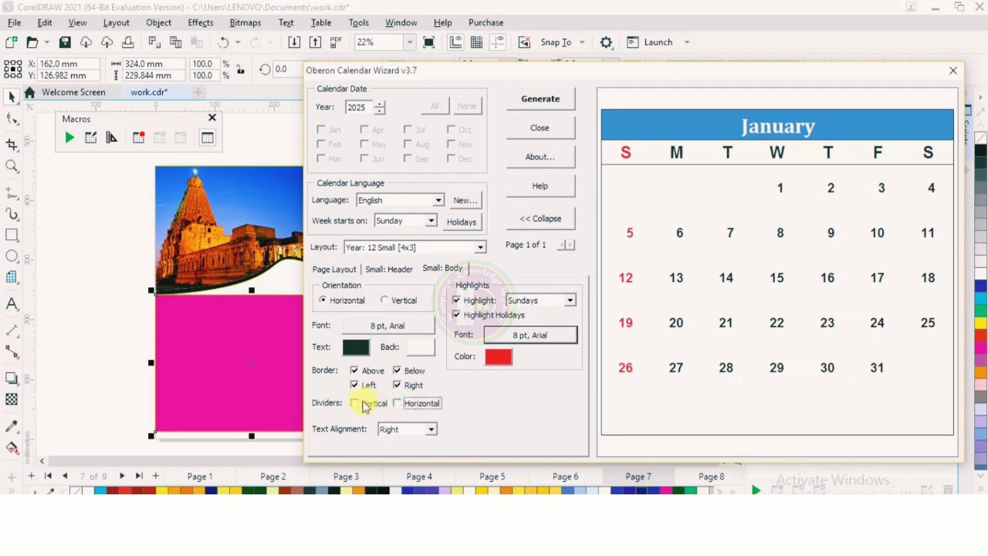
{"action": "left_click", "coordinate": [360, 403]}
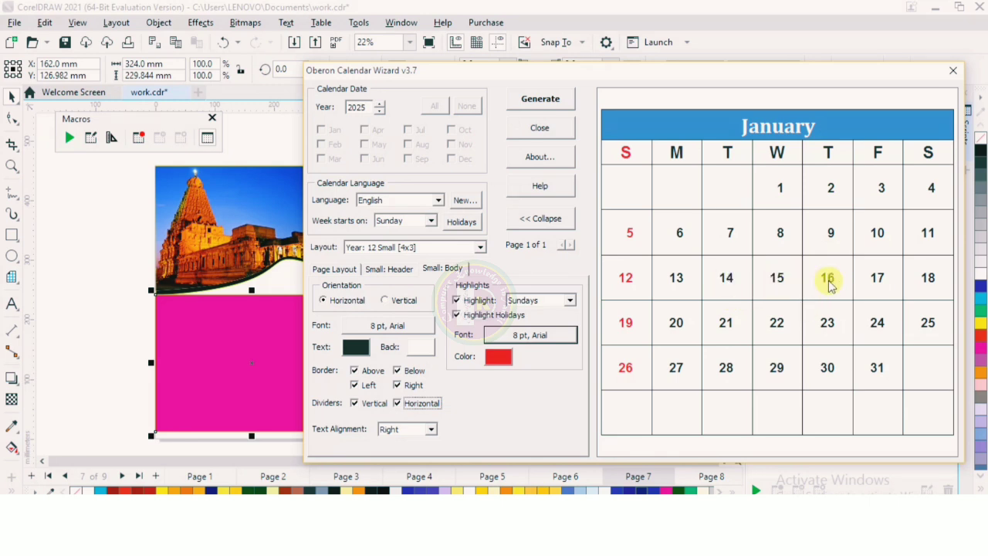
- Define two holidays for the English calendar: January 14 as Pongal and January 15 as Maattu Pongal
{"action": "left_click", "coordinate": [461, 222]}
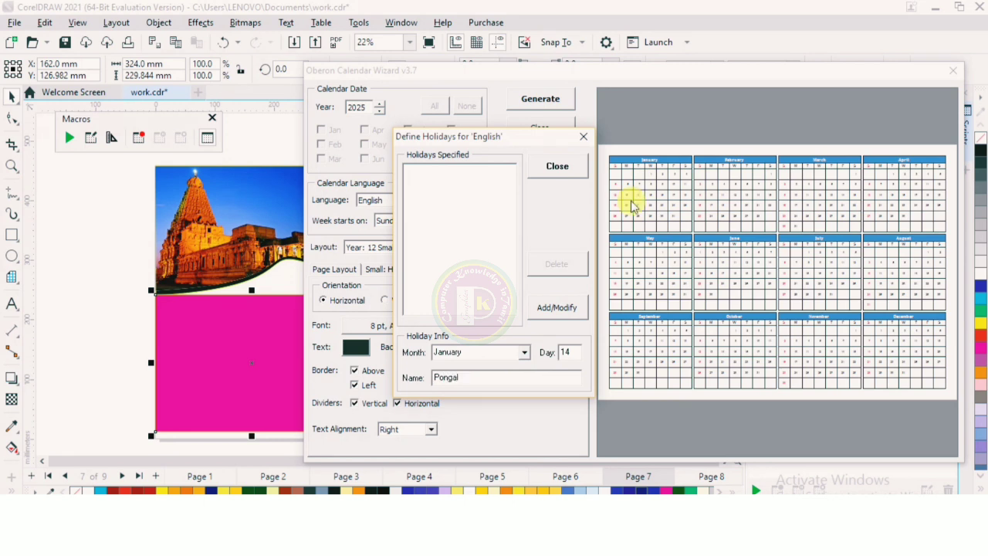
{"action": "left_click", "coordinate": [556, 307]}
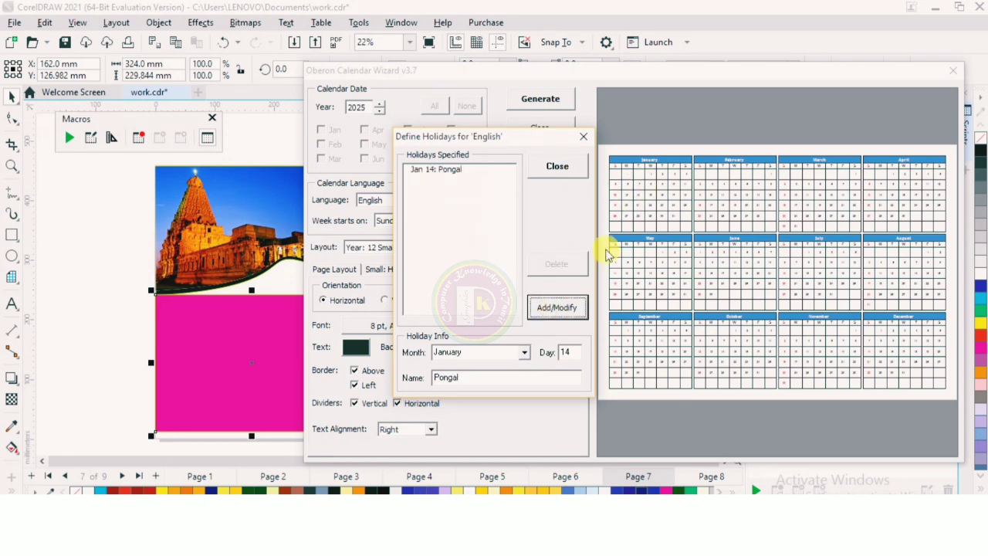
{"action": "double_click", "coordinate": [575, 349]}
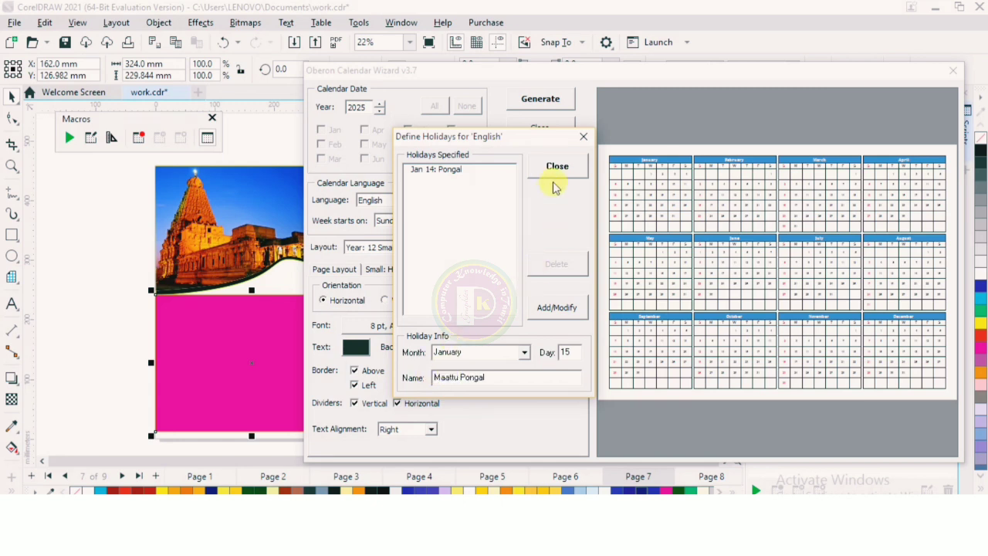
{"action": "left_click", "coordinate": [555, 305]}
- Add a January 16 holiday named Kaanam pongal and finish defining the holidays
{"action": "double_click", "coordinate": [569, 352]}
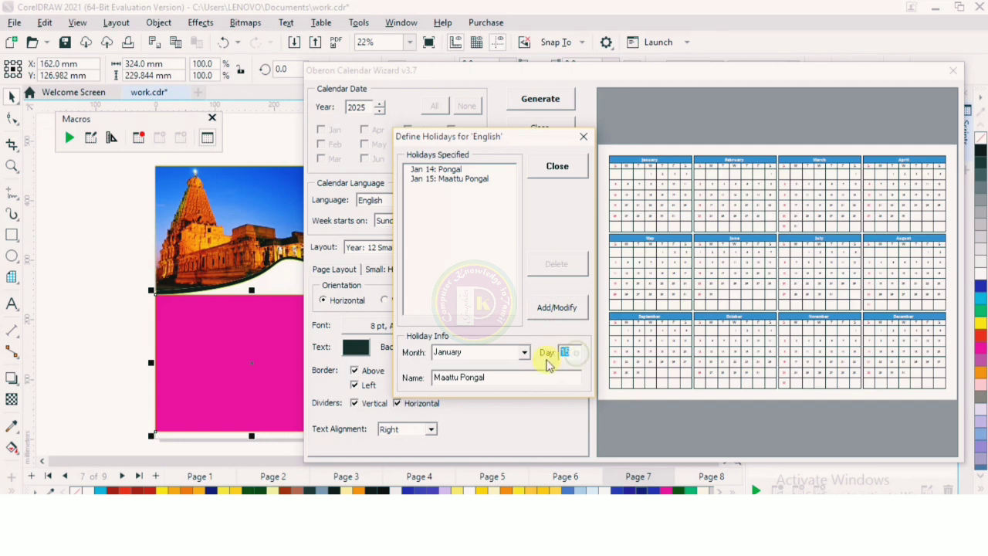
{"action": "type", "text": "1"}
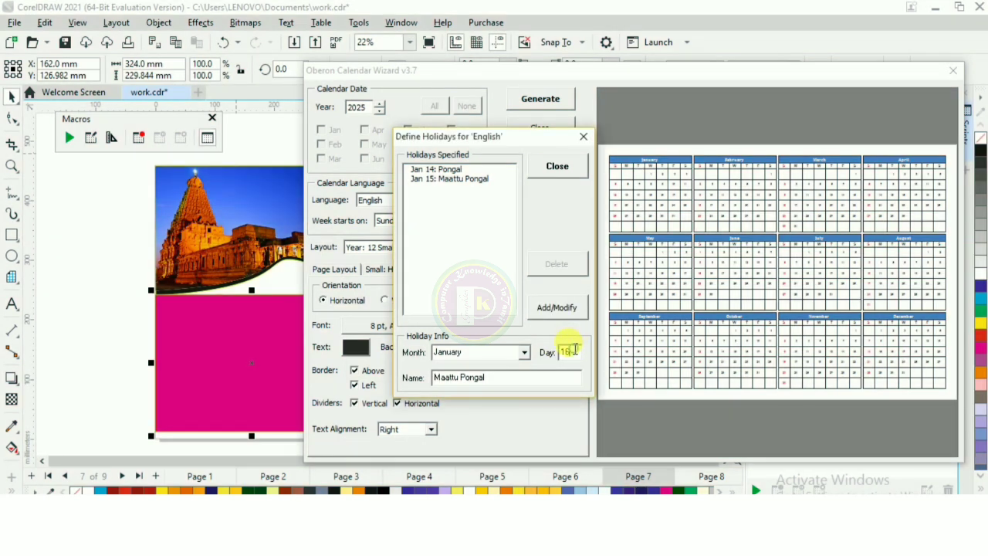
{"action": "type", "text": "6"}
{"action": "left_click_drag", "start_coordinate": [490, 377], "coordinate": [409, 391]}
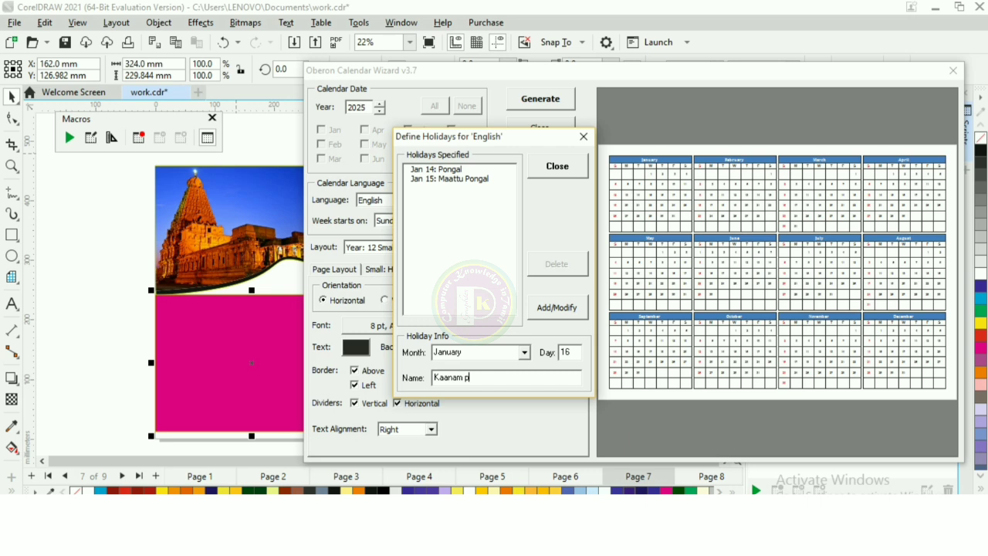
{"action": "left_click", "coordinate": [567, 307]}
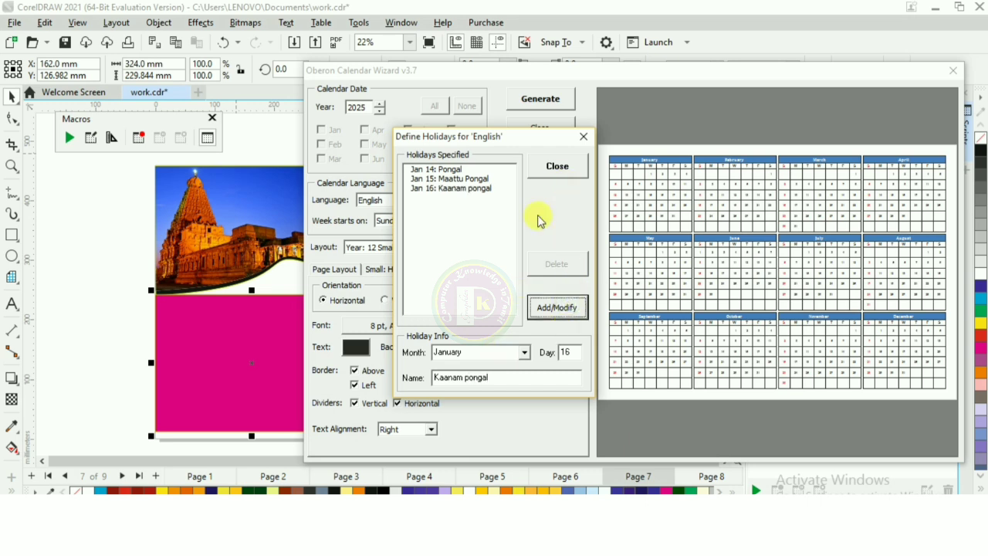
{"action": "left_click", "coordinate": [559, 171]}
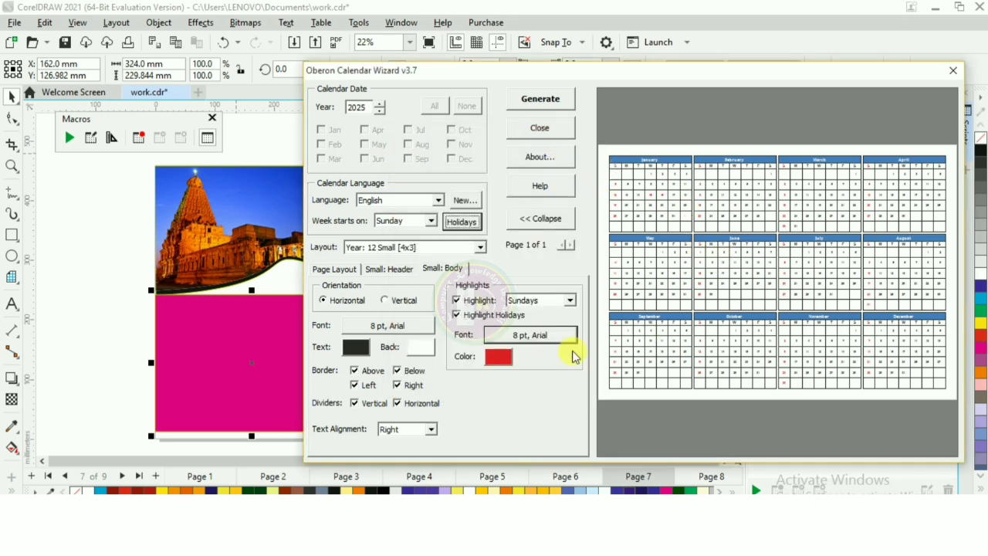
{"action": "left_click", "coordinate": [486, 424]}
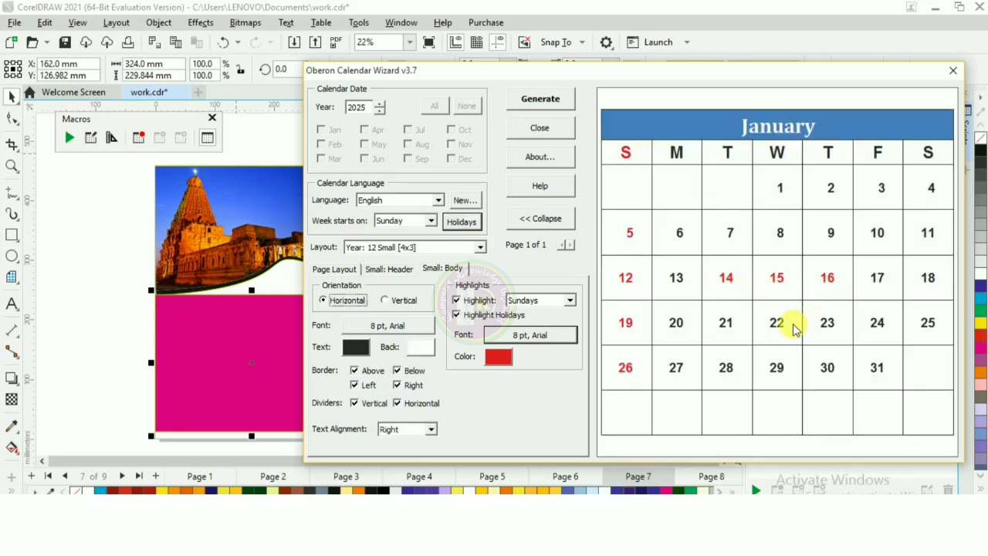
- Set the weekday header's background colour to red #E42A24 in the small header settings
{"action": "left_click", "coordinate": [387, 269]}
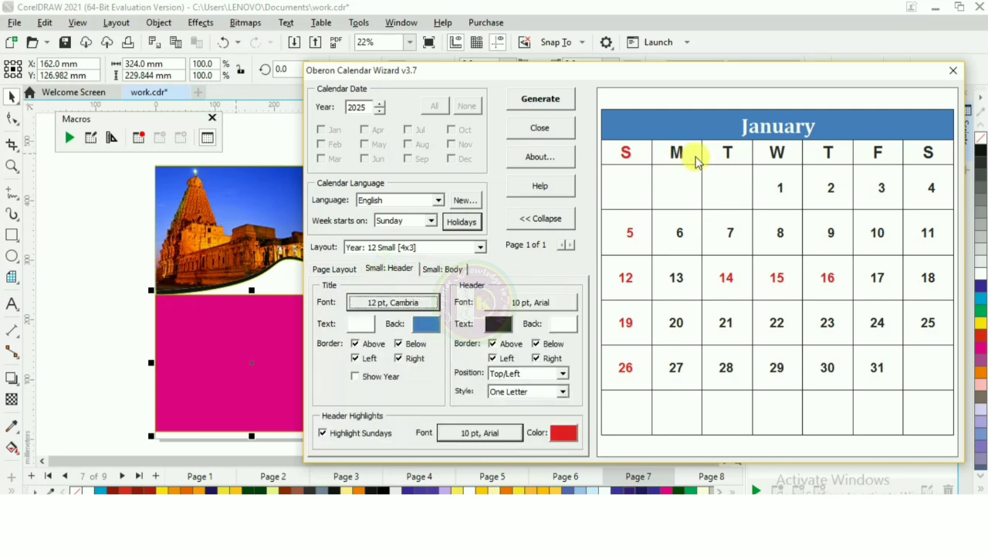
{"action": "left_click", "coordinate": [560, 329]}
{"action": "left_click", "coordinate": [463, 180]}
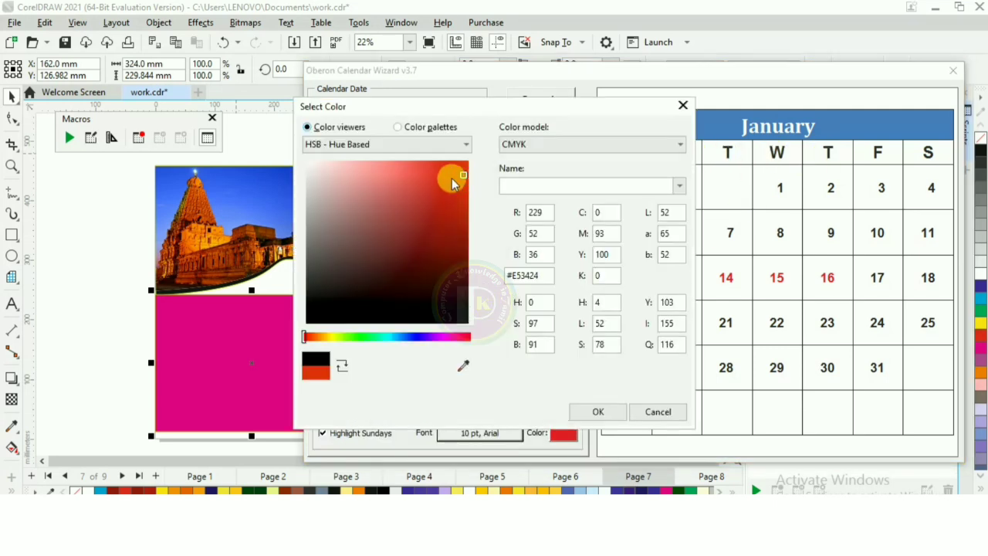
{"action": "left_click", "coordinate": [451, 179]}
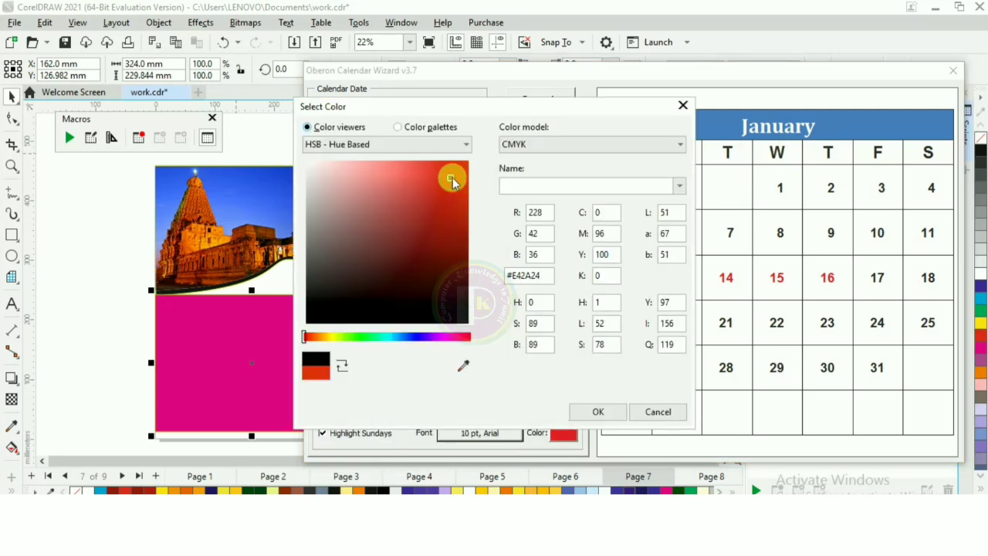
{"action": "left_click", "coordinate": [599, 411]}
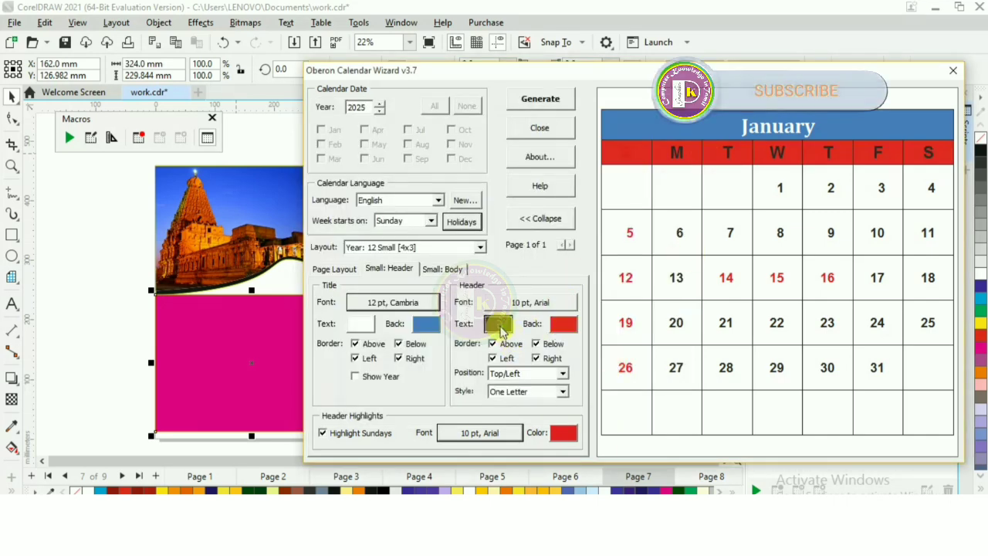
- Set the weekday header's text to off-white #FEFEFC and the Sunday header highlight colour to white
{"action": "left_click", "coordinate": [498, 324]}
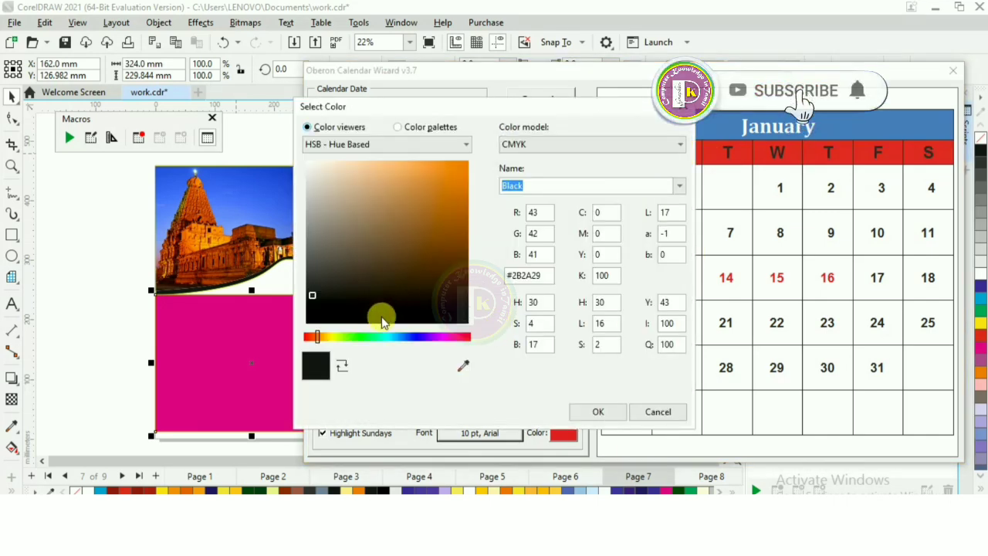
{"action": "left_click", "coordinate": [308, 162]}
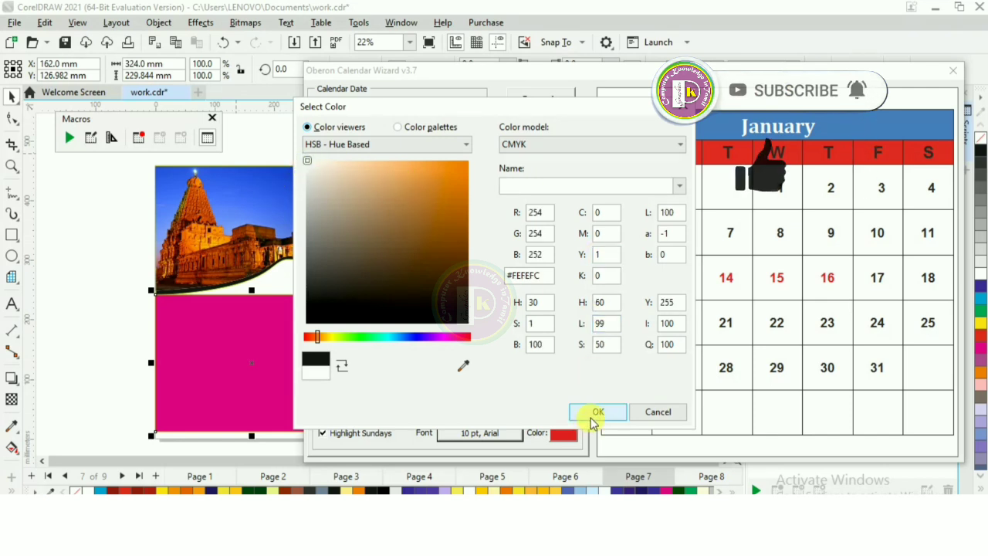
{"action": "left_click", "coordinate": [597, 412]}
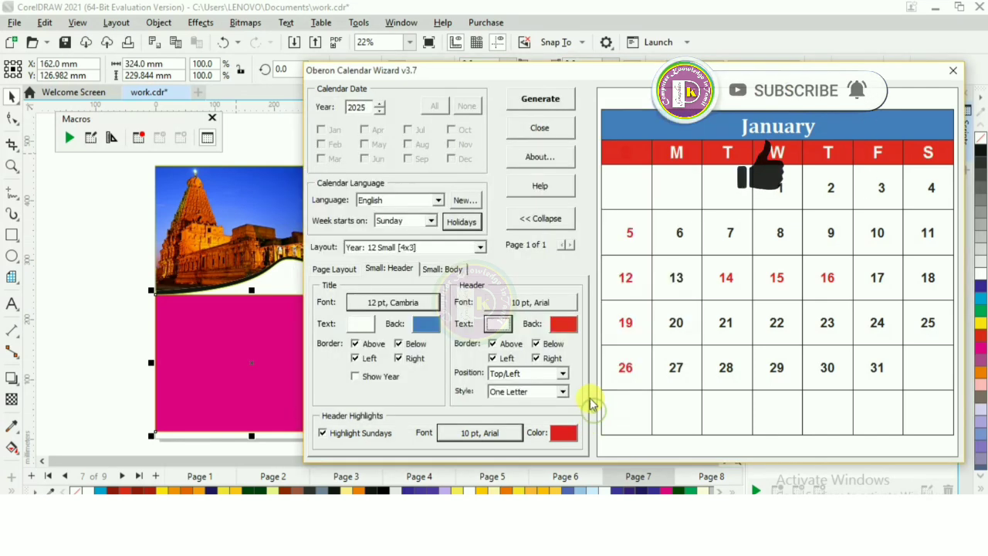
{"action": "left_click", "coordinate": [563, 433]}
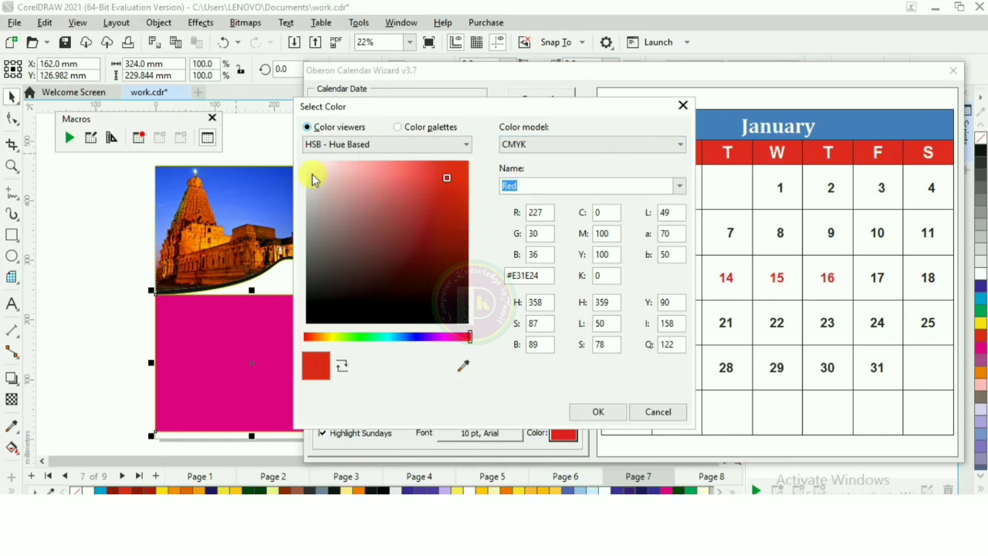
{"action": "left_click", "coordinate": [307, 165]}
{"action": "left_click", "coordinate": [597, 411]}
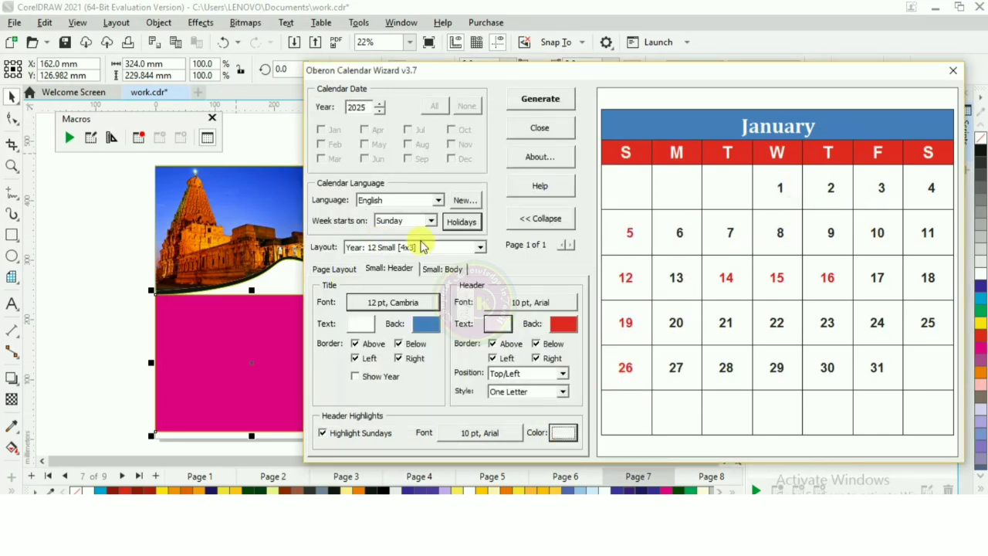
- Try showing the year in the month titles and turn the option off again
{"action": "left_click", "coordinate": [355, 378]}
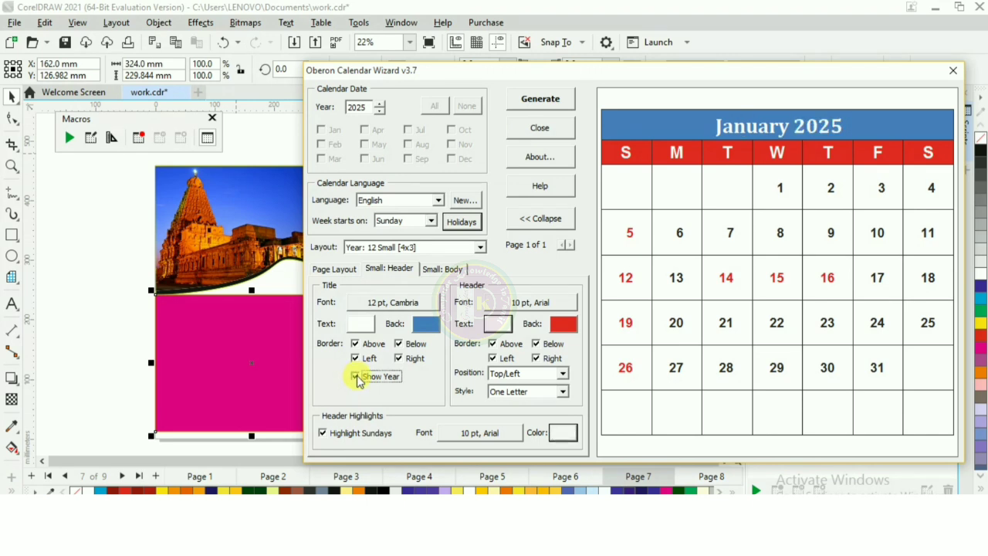
{"action": "left_click", "coordinate": [356, 377]}
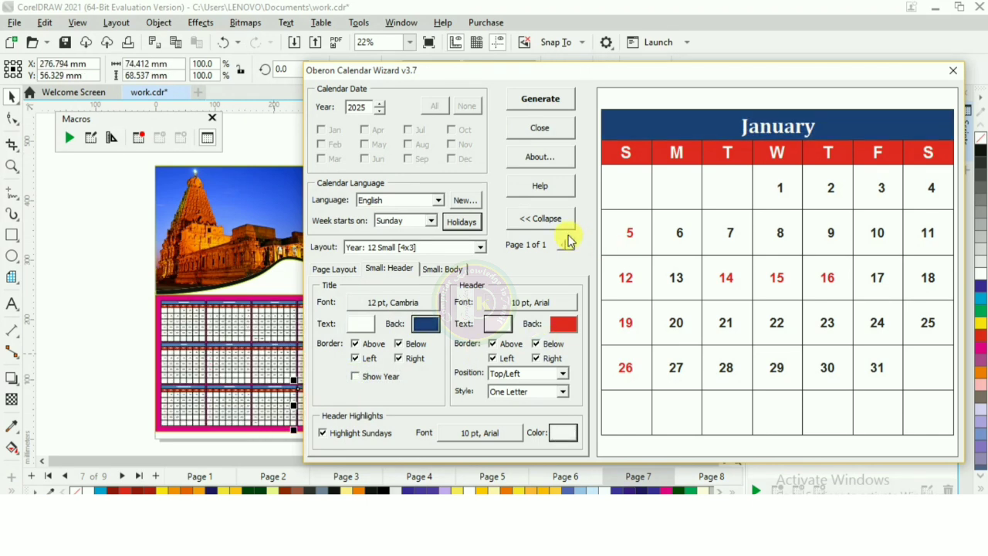
- Check the defined holidays, generate the 12-month 2025 calendar on the page and close the calendar wizard
{"action": "left_click", "coordinate": [454, 224]}
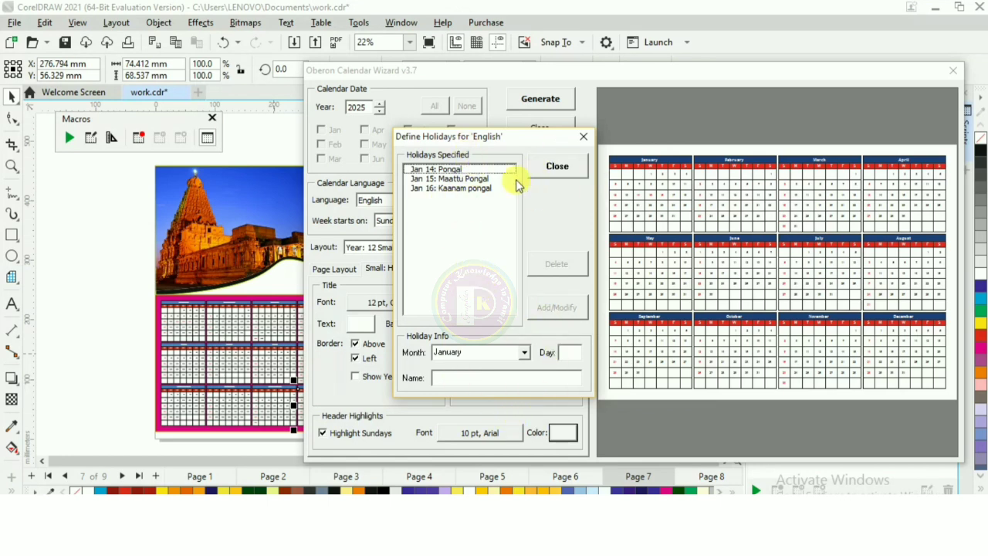
{"action": "left_click", "coordinate": [557, 168]}
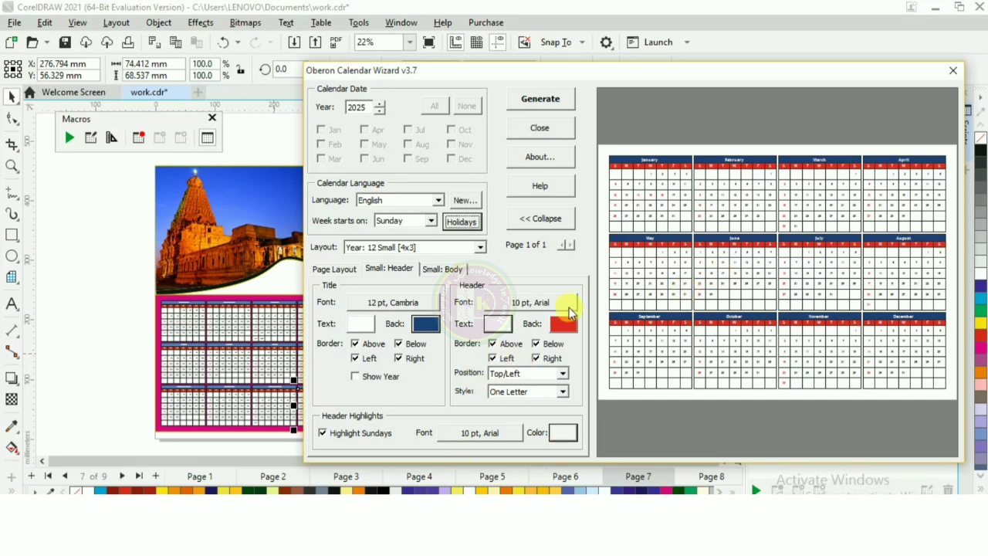
{"action": "left_click", "coordinate": [532, 105]}
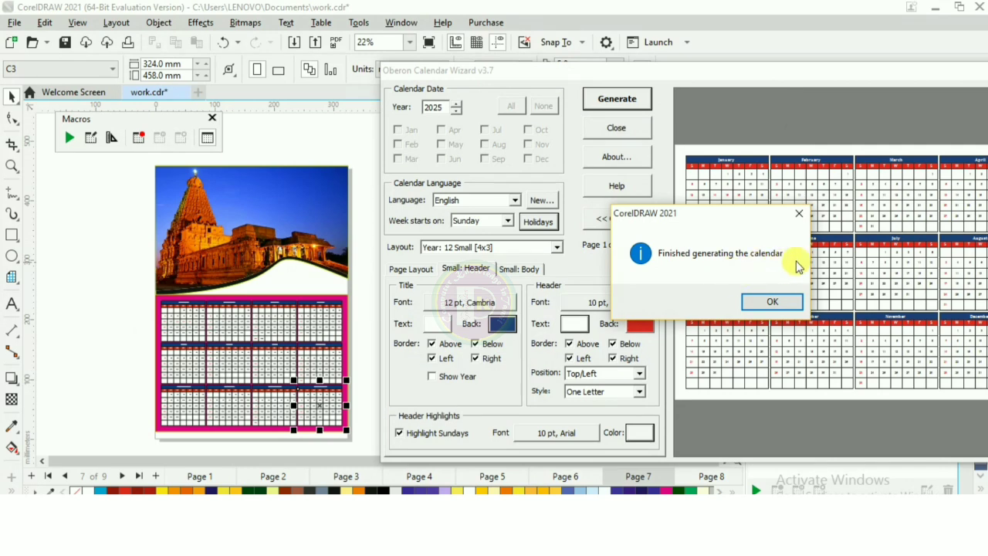
{"action": "left_click", "coordinate": [778, 306]}
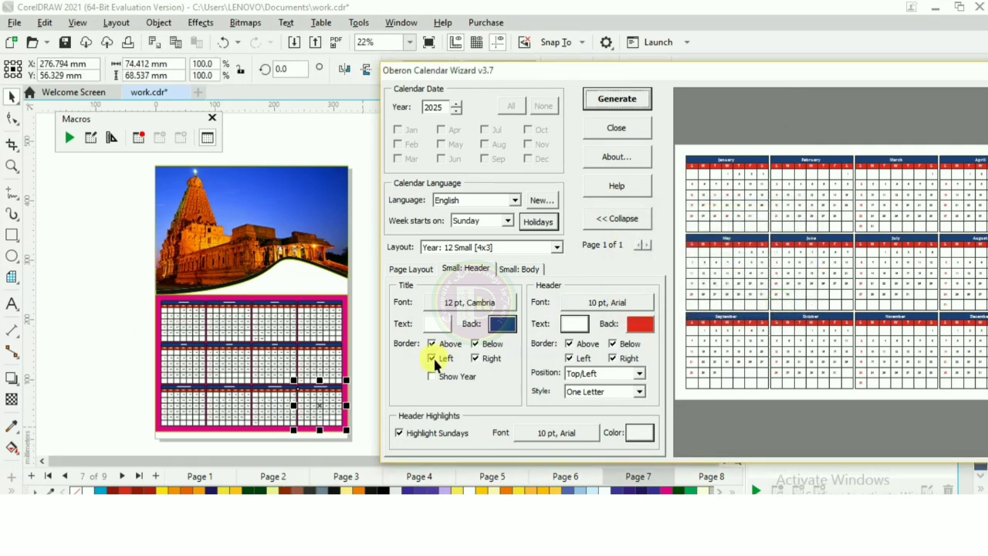
{"action": "left_click", "coordinate": [616, 127]}
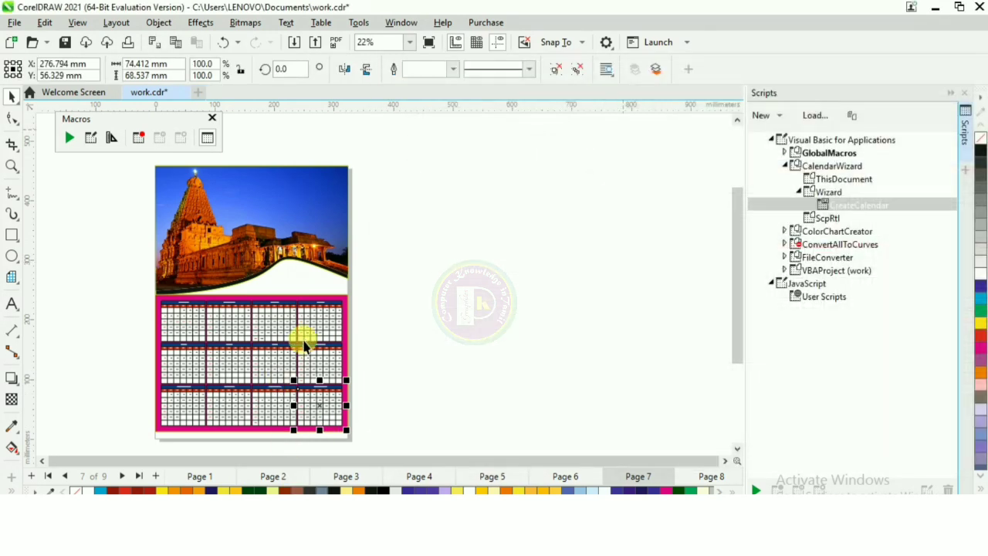
- Delete the magenta background rectangle behind the generated calendar
{"action": "scroll", "coordinate": [269, 198], "scroll_direction": "up", "scroll_amount": 3}
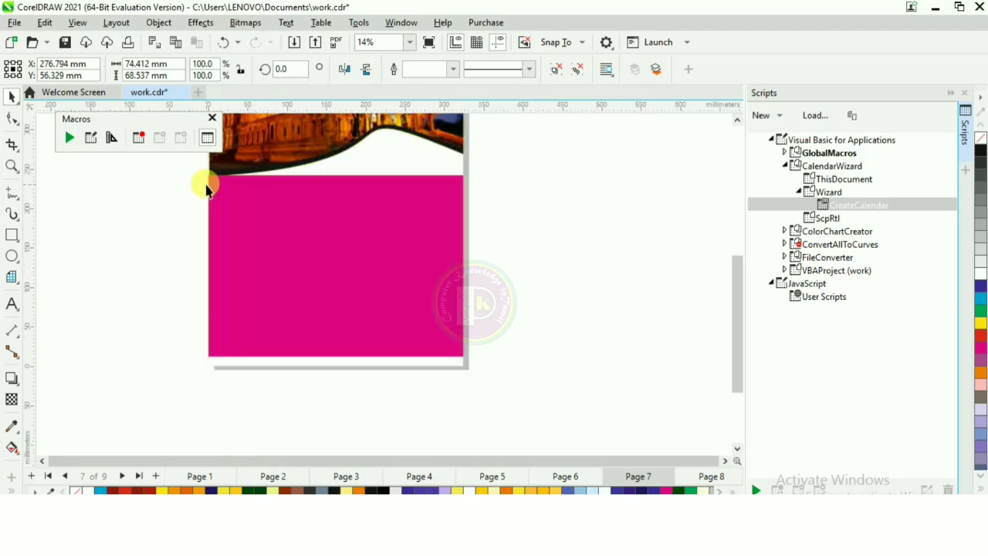
{"action": "scroll", "coordinate": [320, 239], "scroll_direction": "up", "scroll_amount": 5}
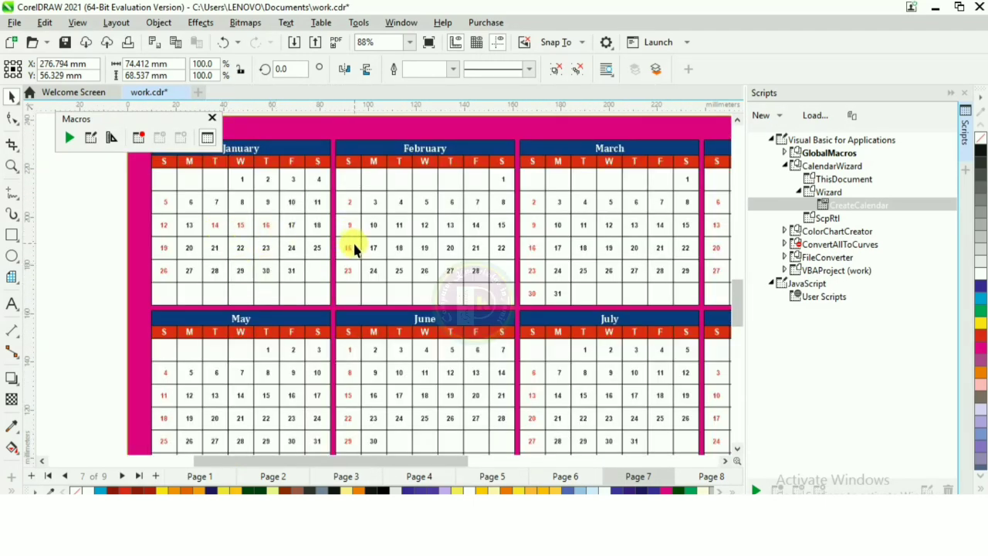
{"action": "scroll", "coordinate": [357, 253], "scroll_direction": "down", "scroll_amount": 1}
{"action": "scroll", "coordinate": [357, 254], "scroll_direction": "down", "scroll_amount": 2}
{"action": "left_click", "coordinate": [194, 185]}
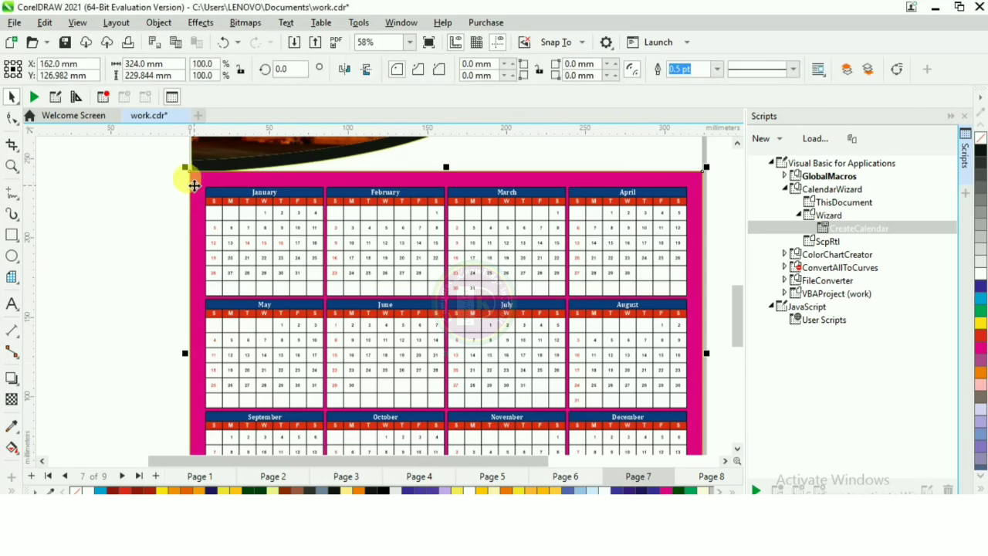
{"action": "key", "text": "Delete"}
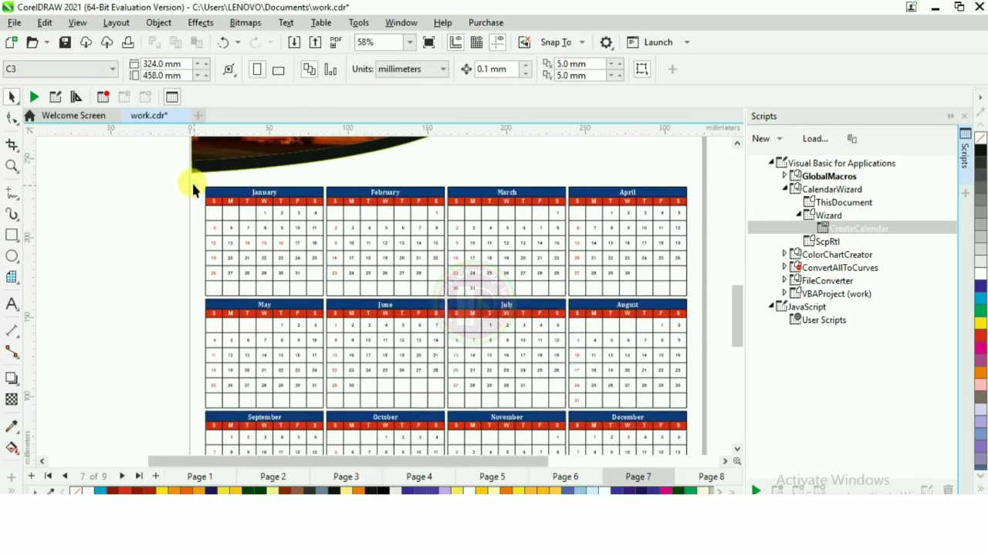
- Draw a thin rectangle about 324 × 11 mm across the full page width below the calendar grid
{"action": "scroll", "coordinate": [193, 183], "scroll_direction": "down", "scroll_amount": 2}
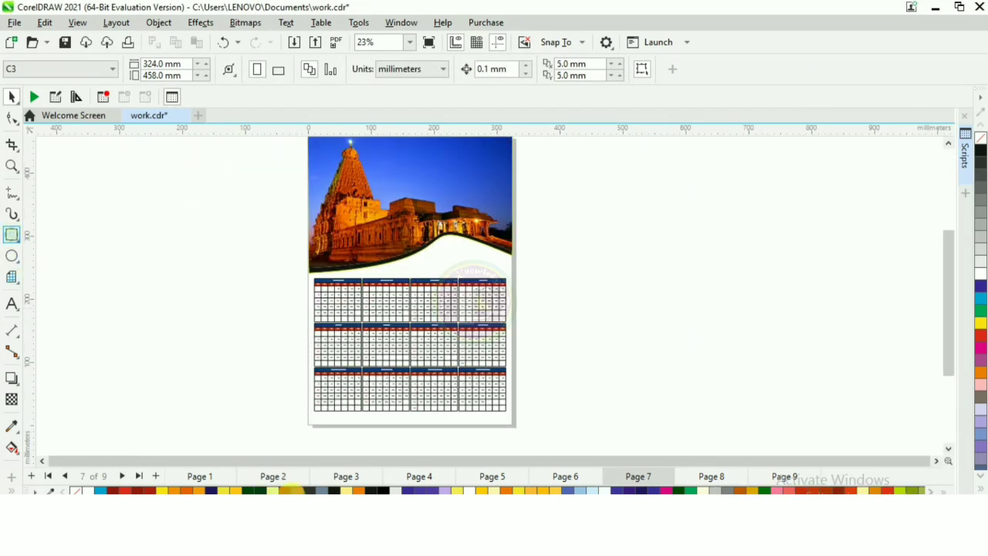
{"action": "left_click", "coordinate": [12, 234]}
{"action": "left_click_drag", "start_coordinate": [308, 419], "coordinate": [515, 422]}
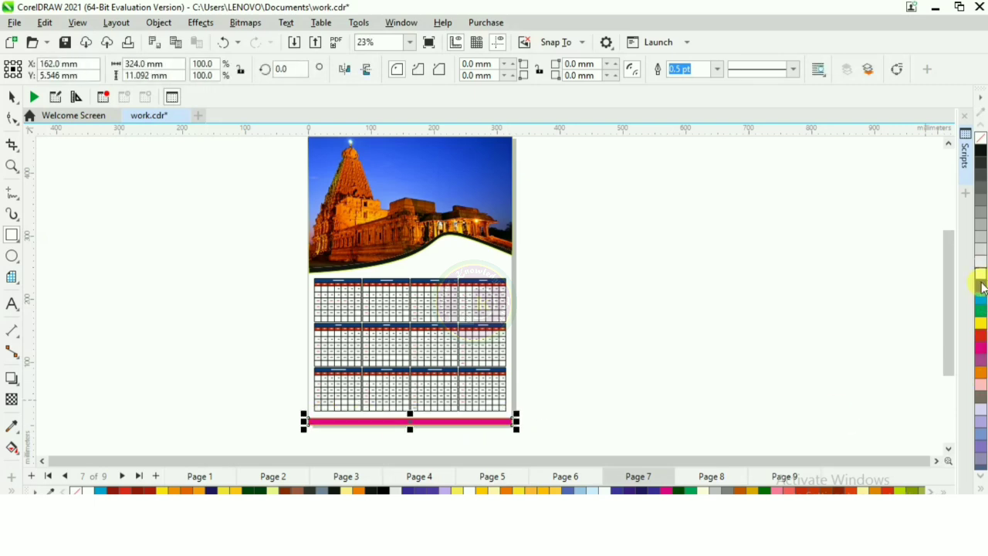
- Fill the thin strip below the calendar grid with dark blue
{"action": "left_click", "coordinate": [982, 288]}
{"action": "key", "text": "space"}
- Add the text 2025 in the white area between the photo's wave edge and the calendar grid
{"action": "scroll", "coordinate": [425, 276], "scroll_direction": "up", "scroll_amount": 4}
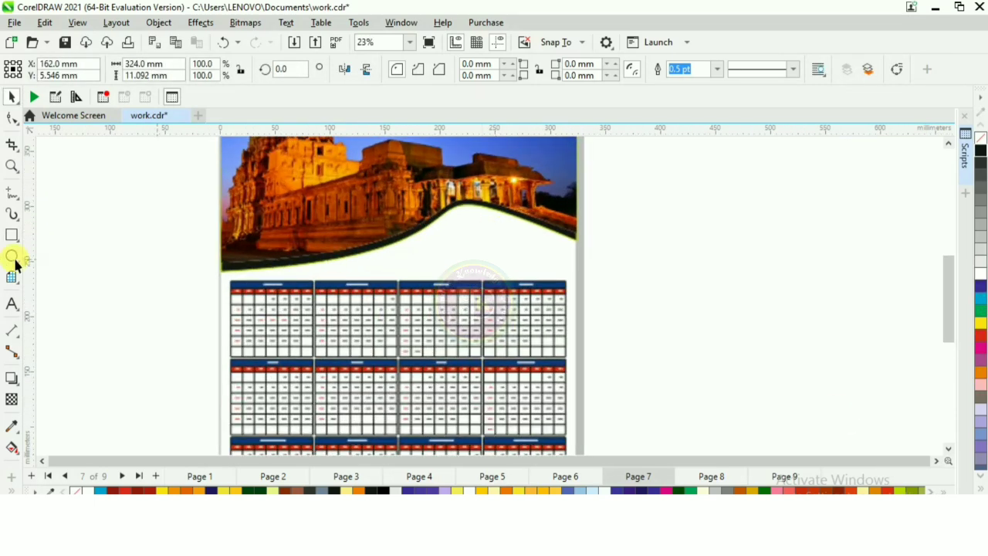
{"action": "left_click", "coordinate": [12, 306]}
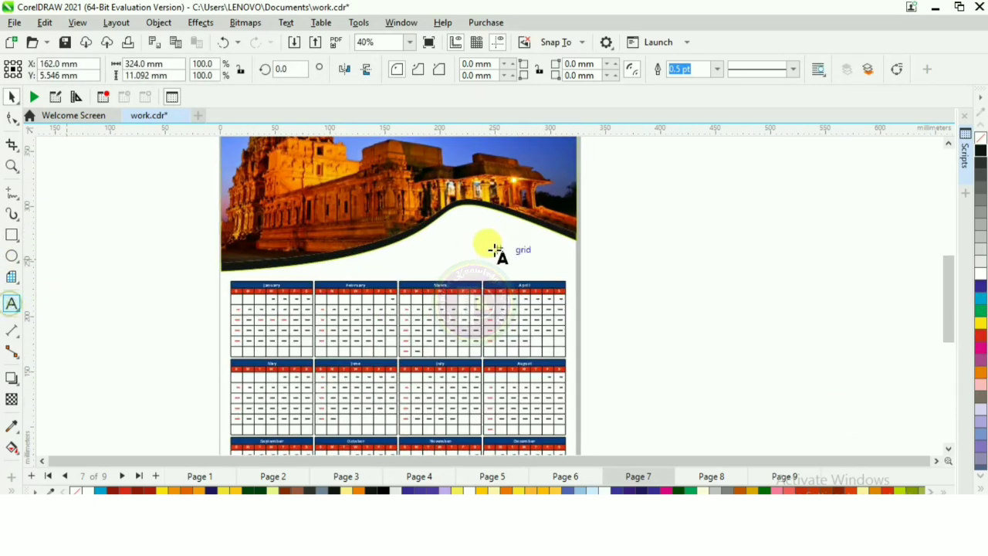
{"action": "left_click", "coordinate": [446, 256]}
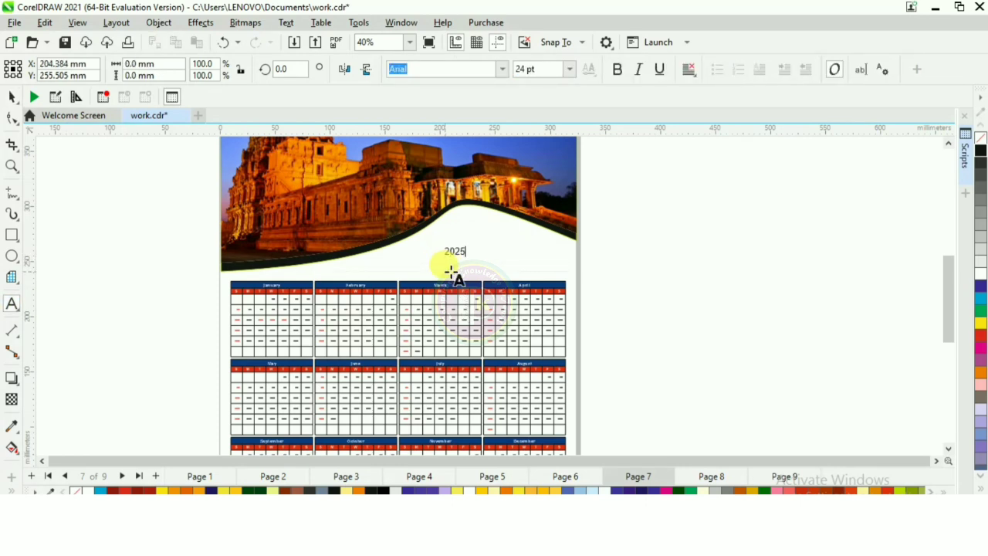
- Set the 2025 text in bold Times New Roman, enlarge it to about 142 pt and place it beneath the wave crest
{"action": "left_click", "coordinate": [502, 69]}
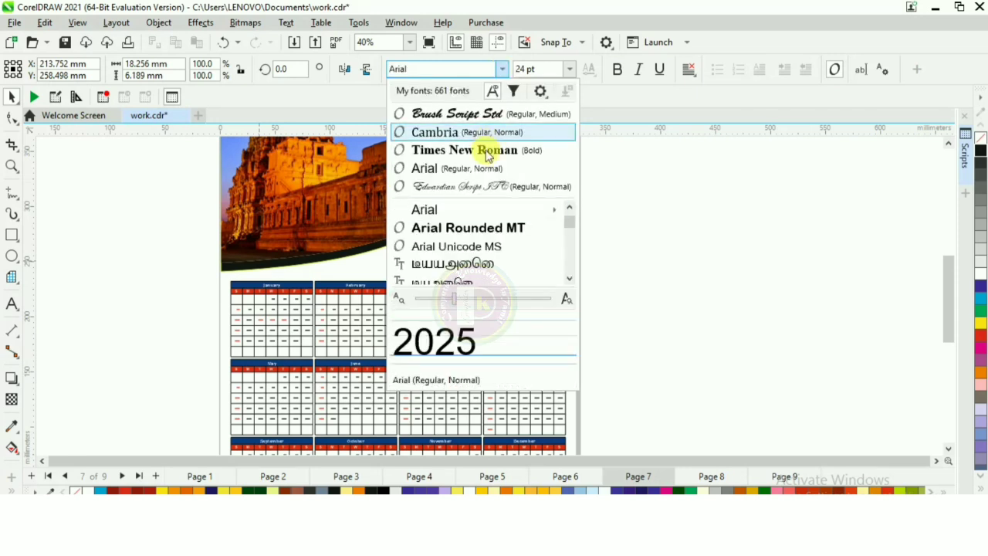
{"action": "left_click", "coordinate": [490, 152]}
{"action": "left_click_drag", "start_coordinate": [575, 199], "coordinate": [528, 247]}
{"action": "left_click", "coordinate": [528, 247]}
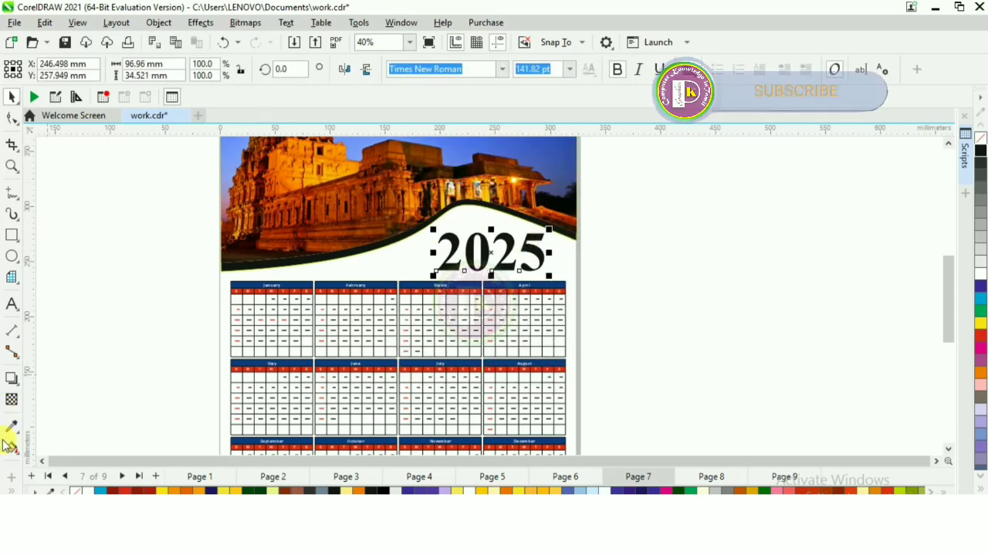
- Apply a diagonal linear gradient across the 2025 text, running from cyan at its upper-left start to dark blue at its lower-right end
{"action": "left_click", "coordinate": [11, 446]}
{"action": "left_click_drag", "start_coordinate": [439, 223], "coordinate": [563, 272]}
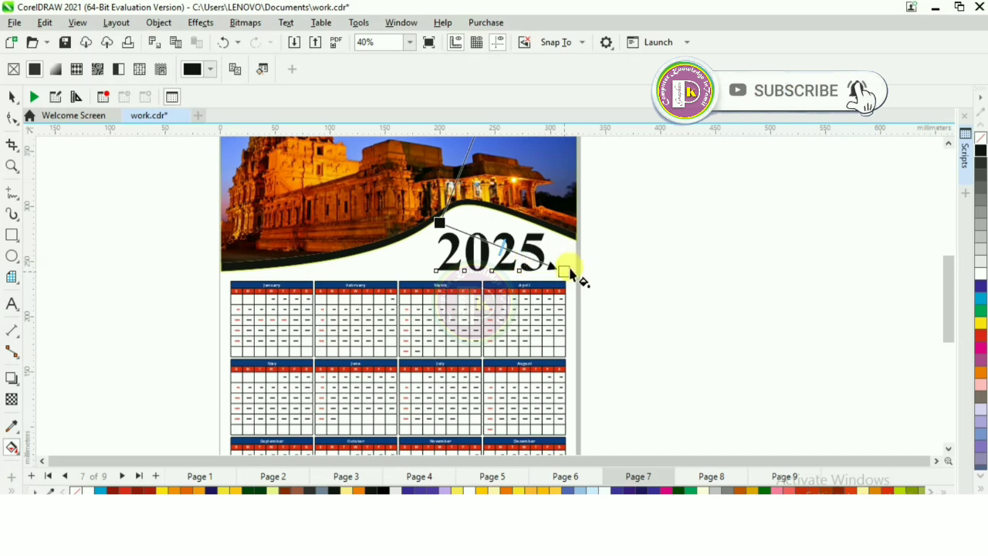
{"action": "left_click", "coordinate": [563, 270]}
{"action": "left_click", "coordinate": [981, 287]}
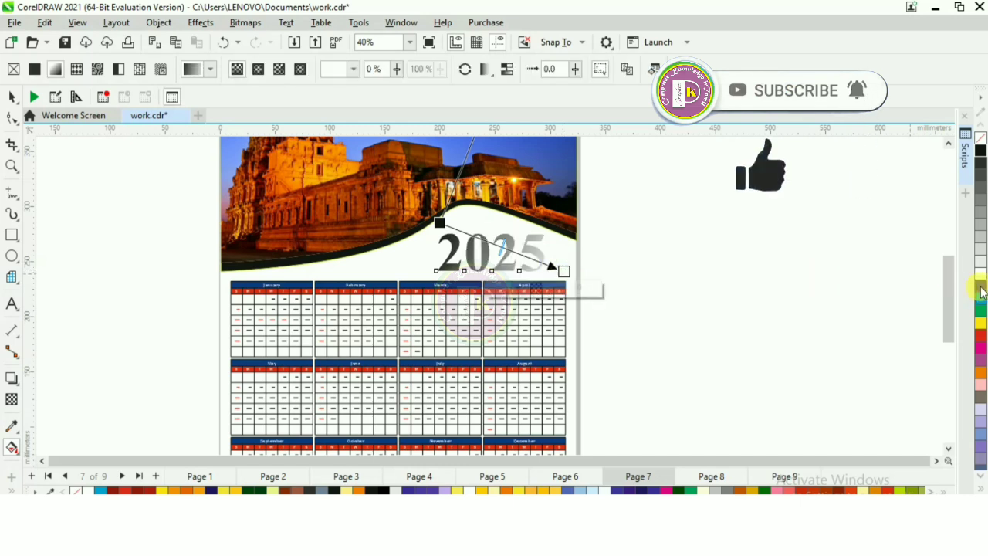
{"action": "left_click", "coordinate": [439, 223]}
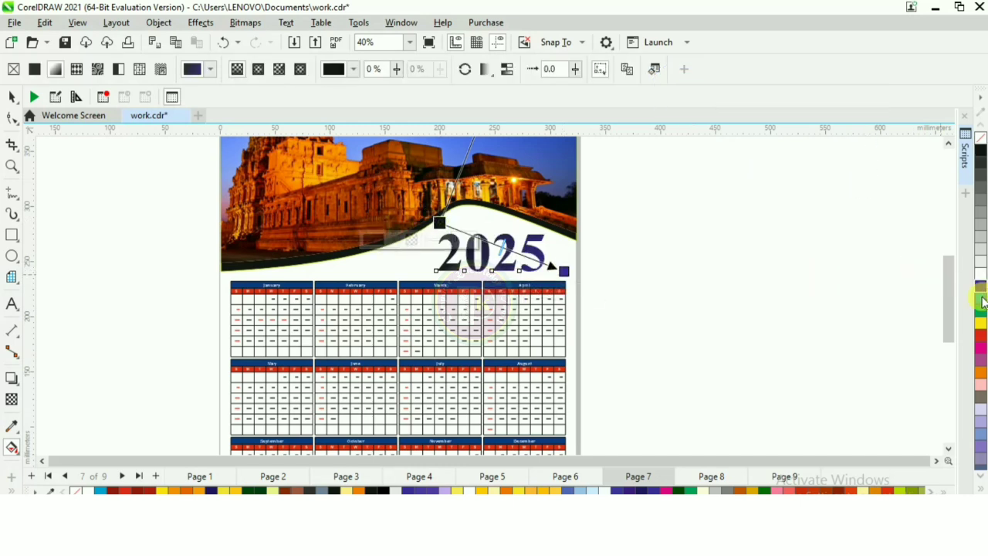
{"action": "left_click", "coordinate": [981, 298]}
{"action": "left_click", "coordinate": [11, 98]}
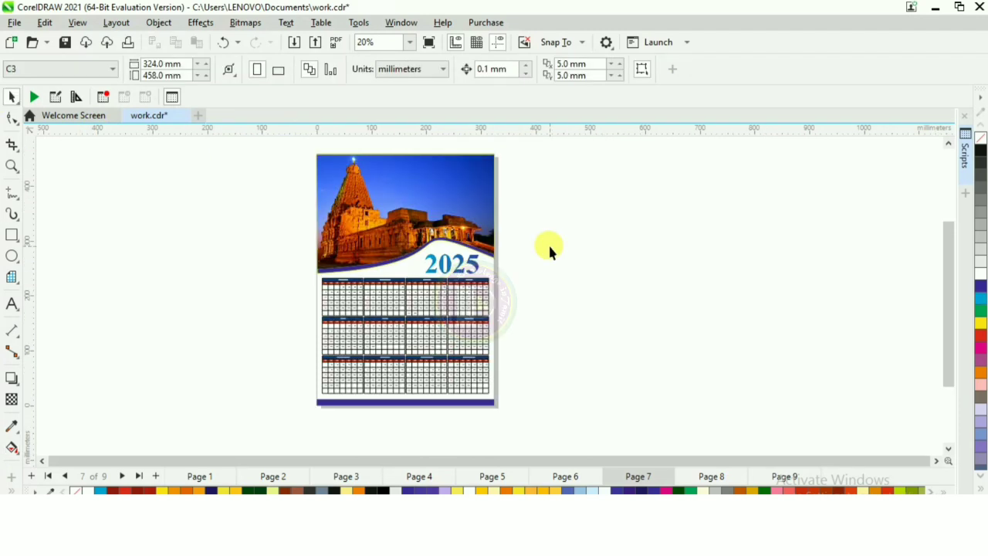